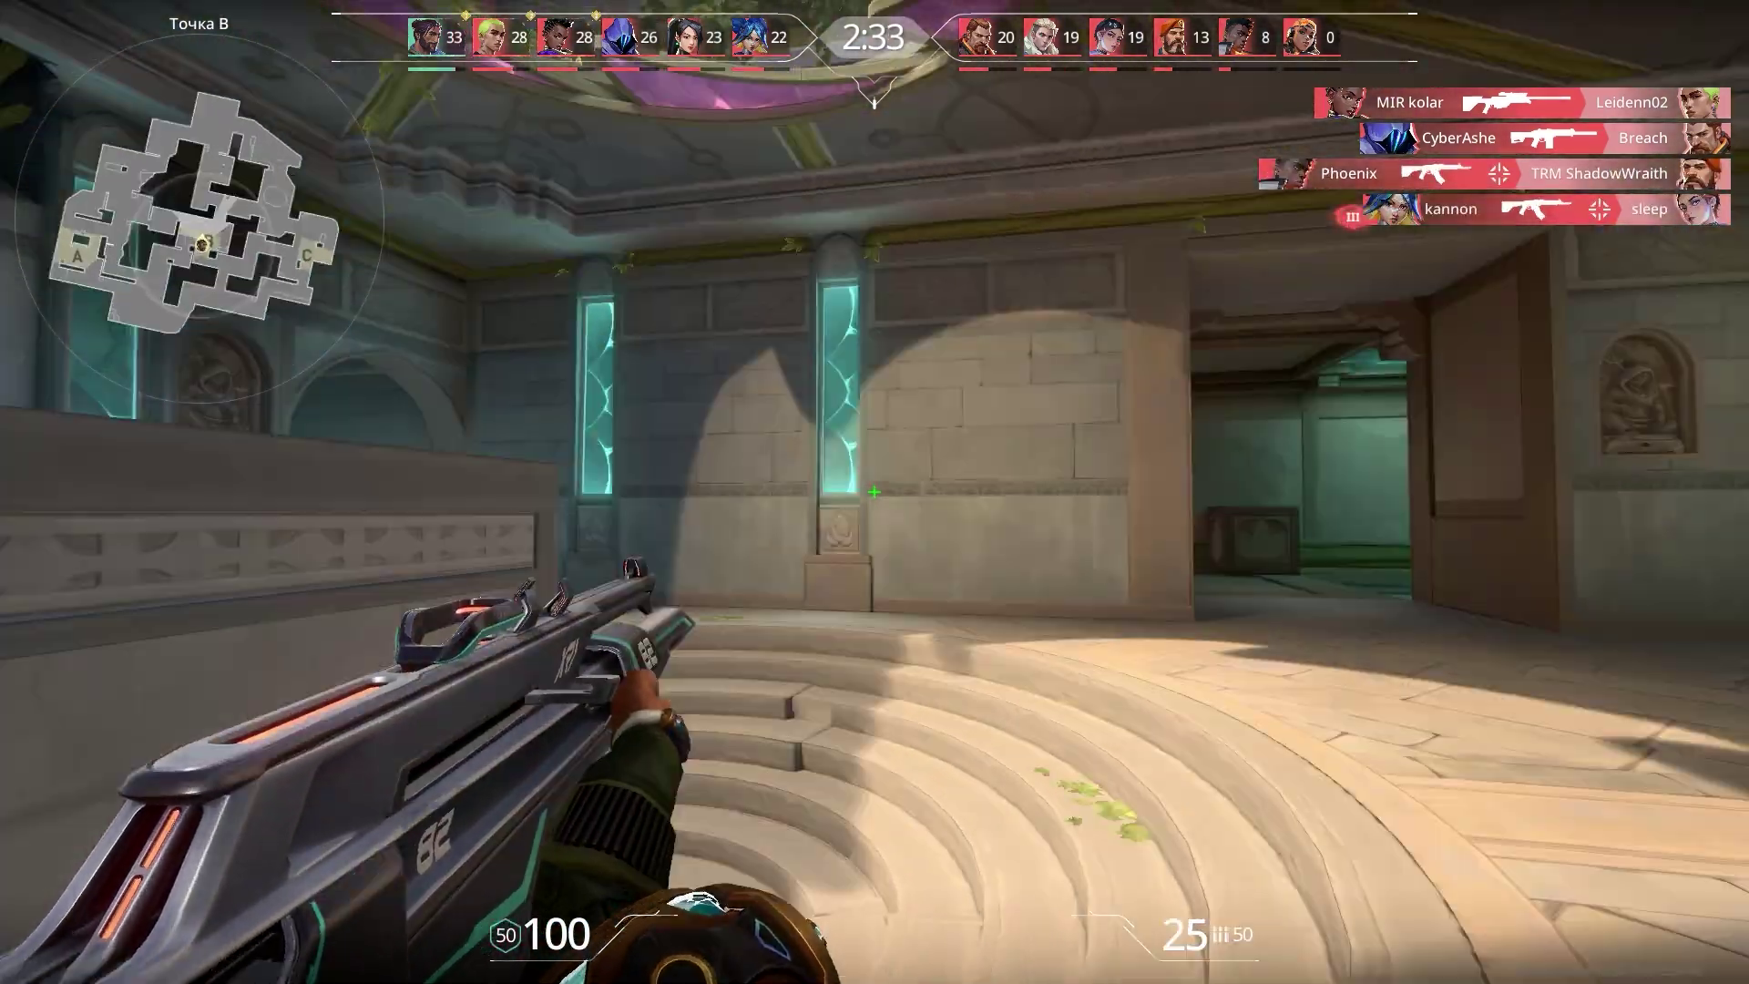
Play through the VALORANT round, moving through B site and the corridors while shooting enemies
key("w")
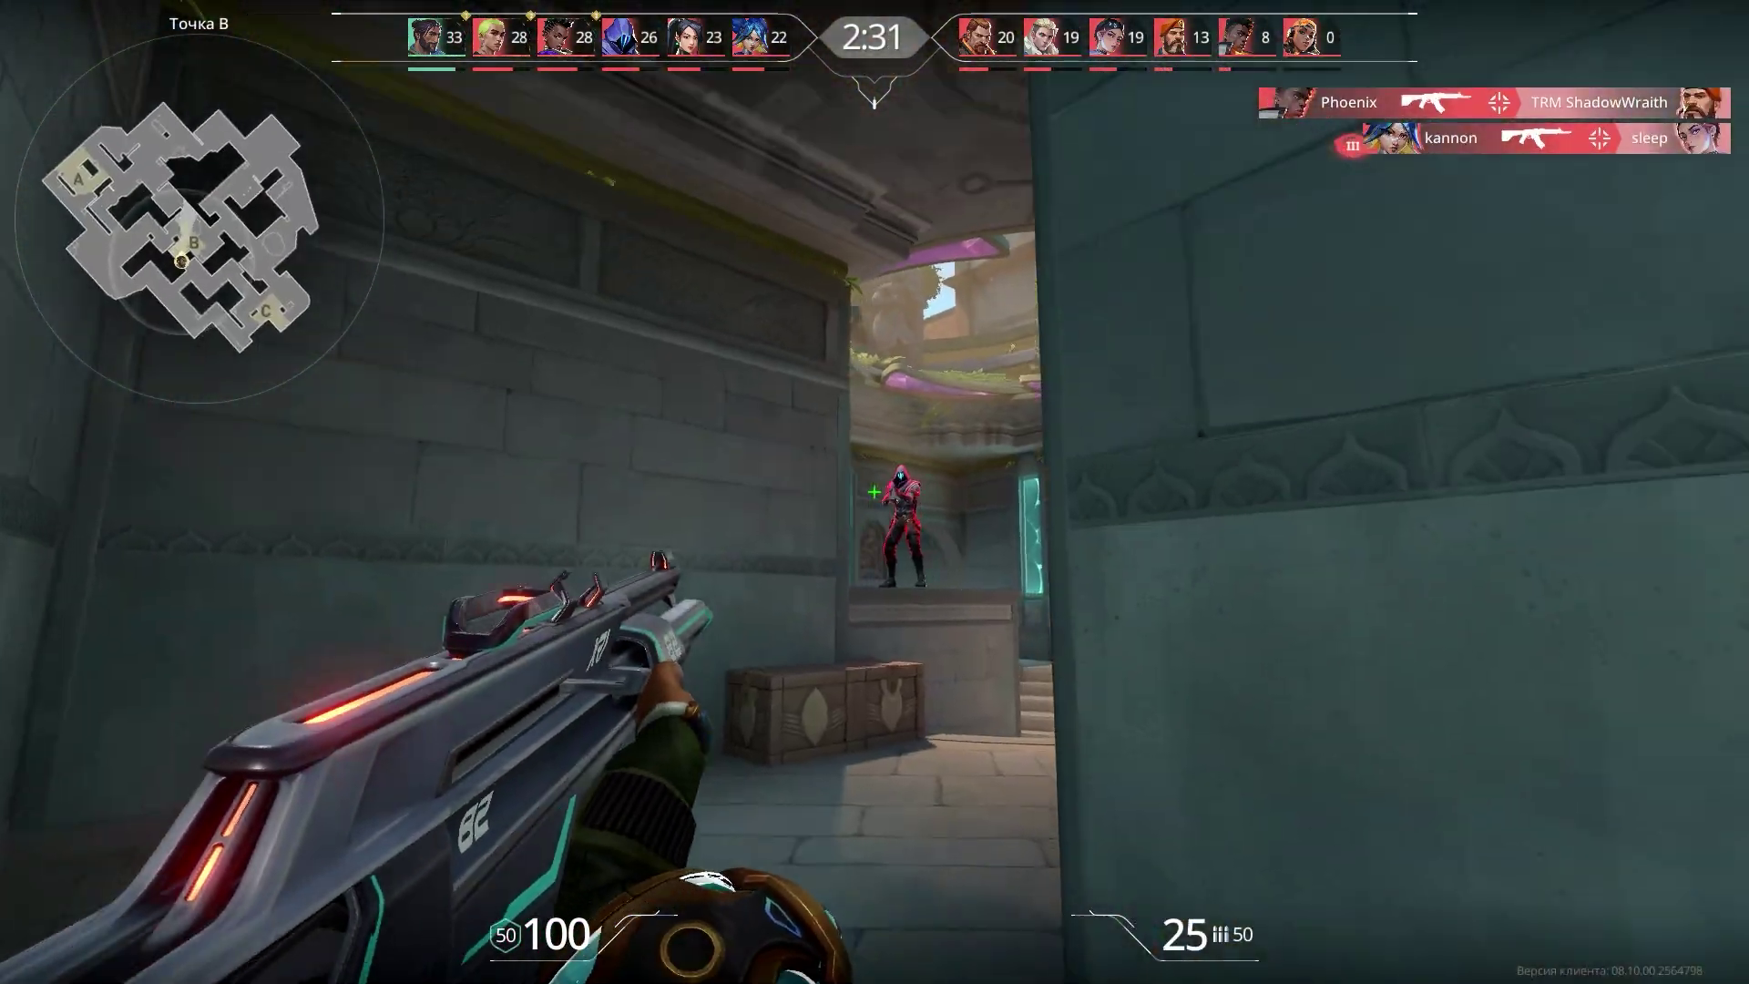
left_click(875, 491)
key("w")
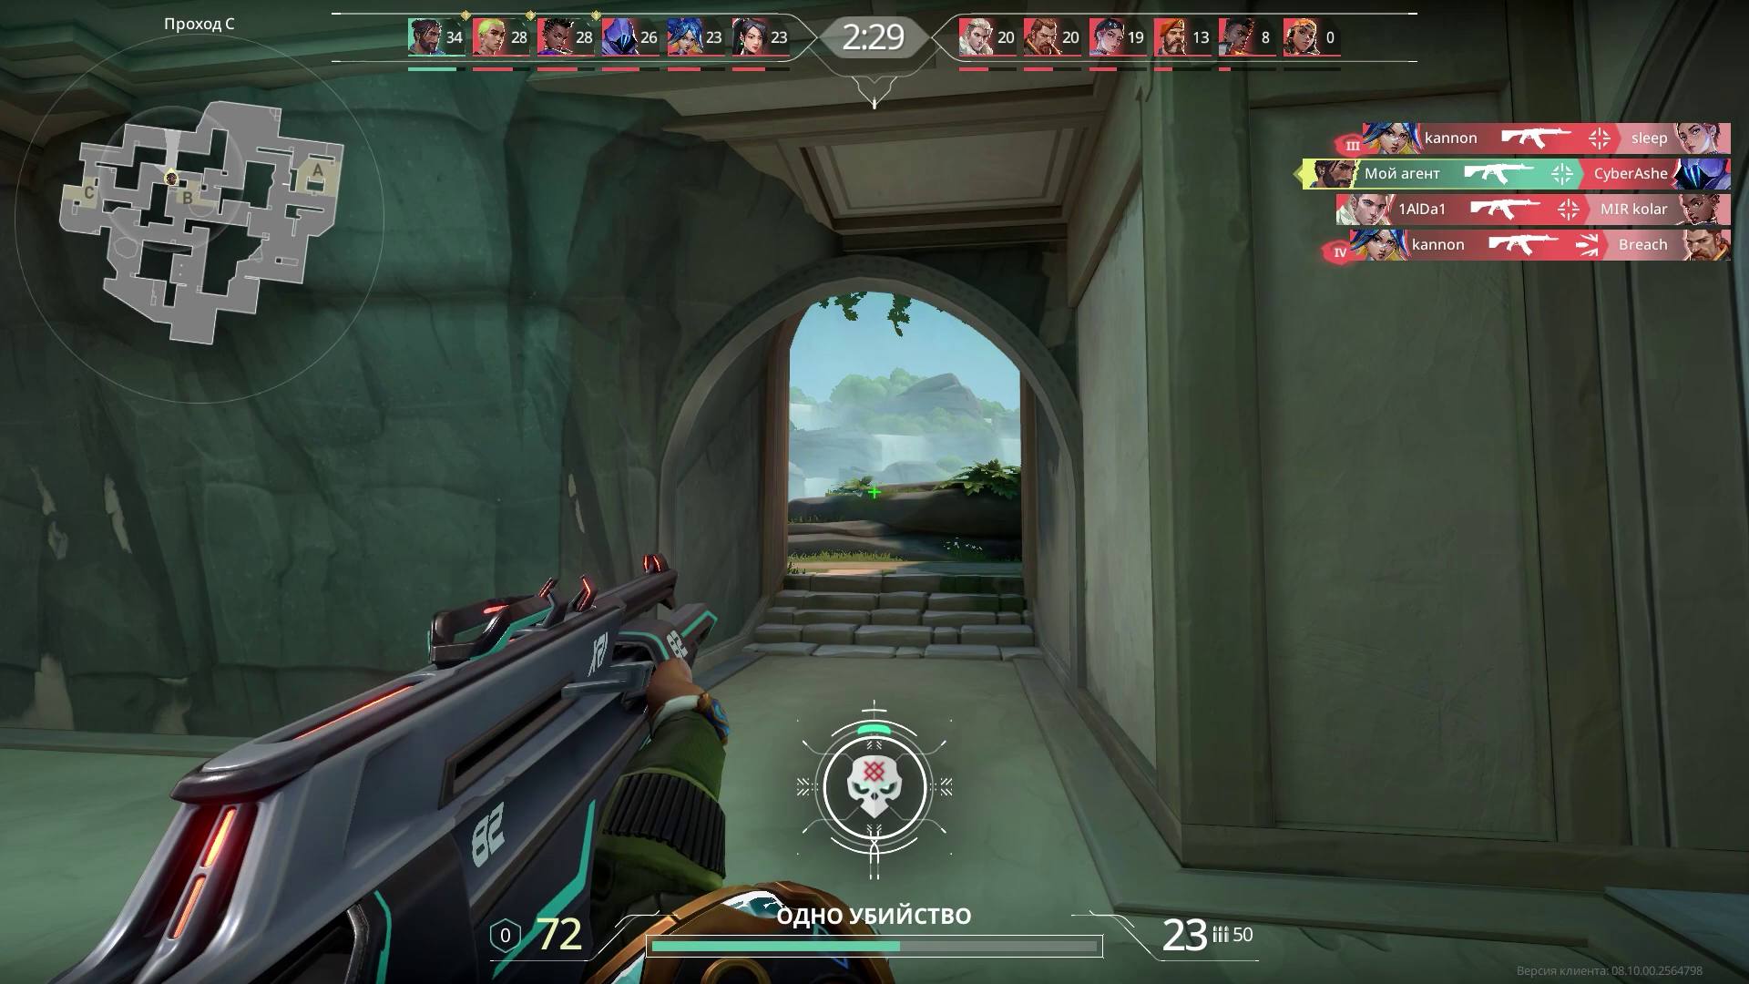
key("w")
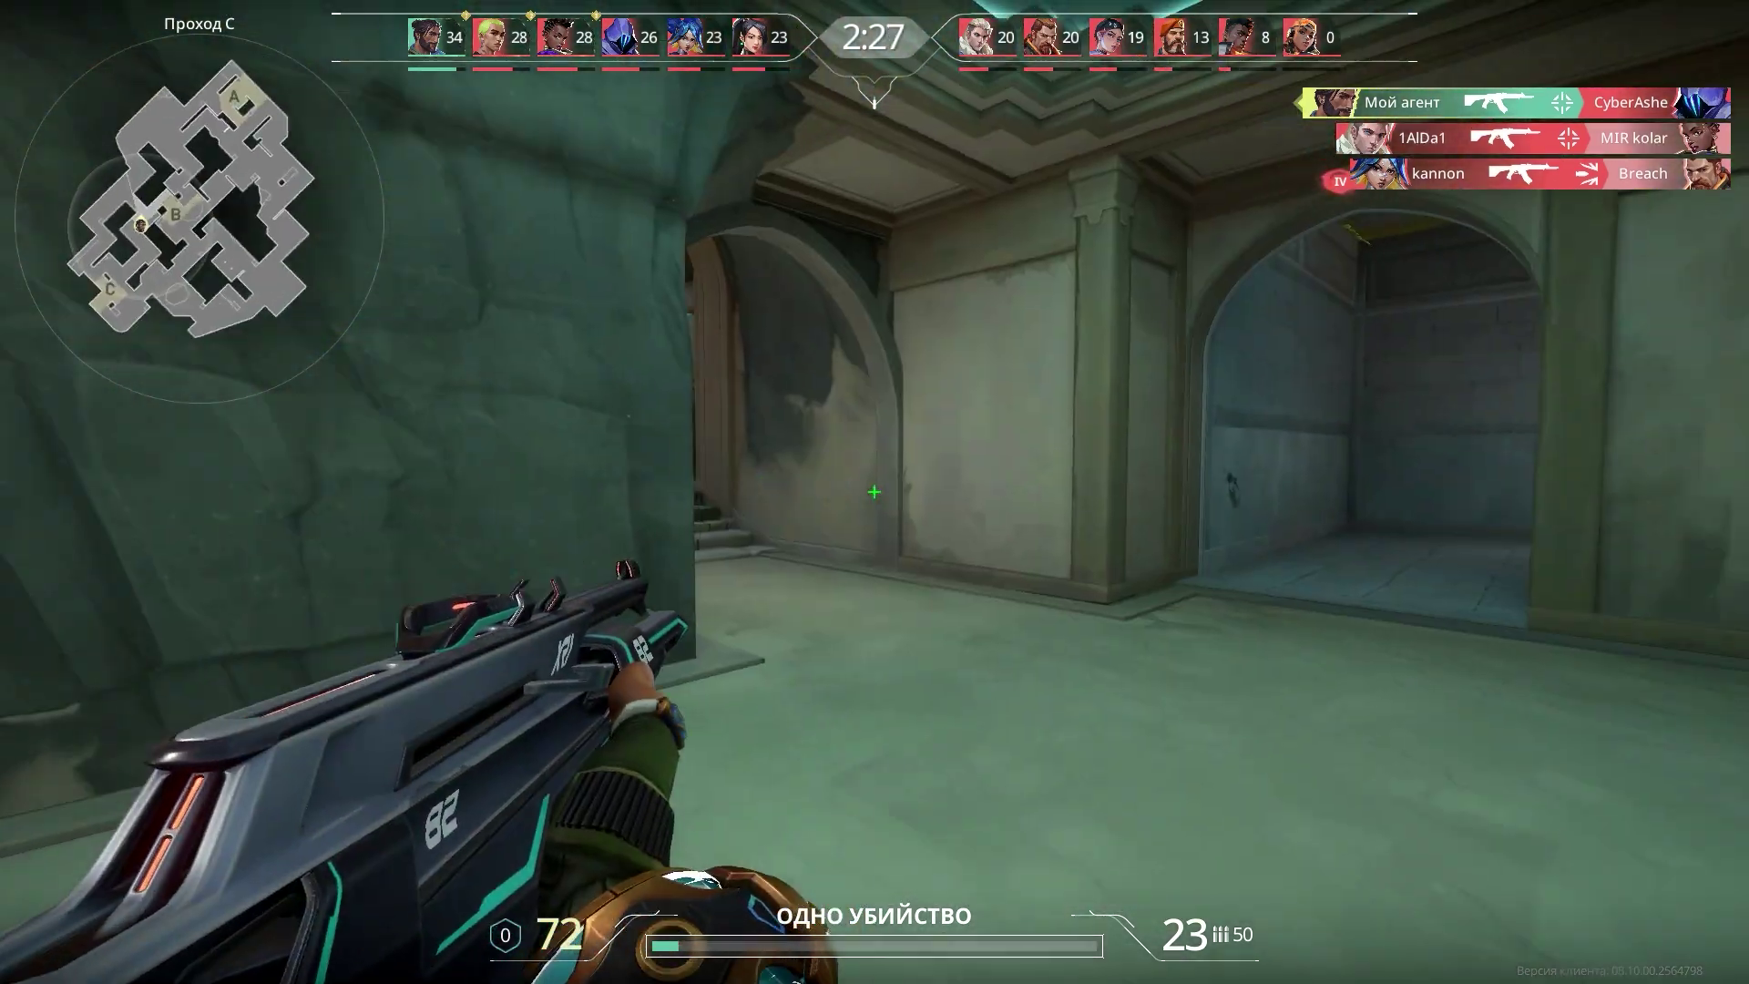
key("w")
left_click(875, 491)
left_click(875, 492)
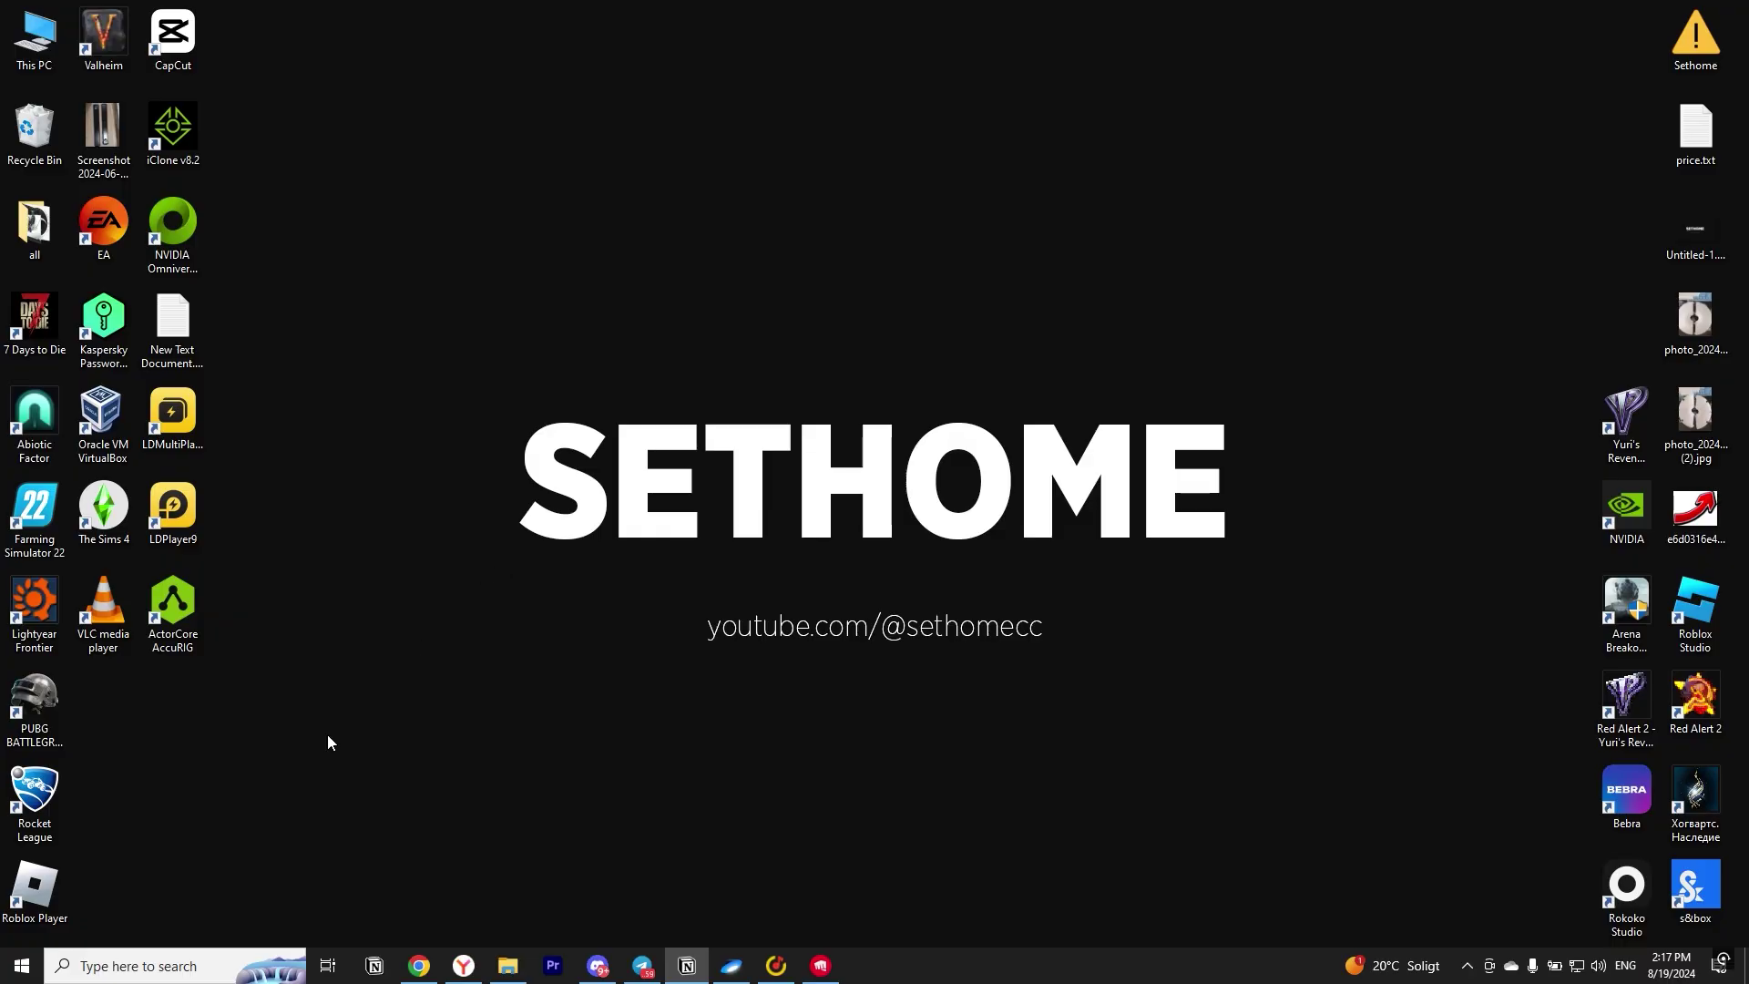
Search Windows for 'valorant' and bring up the VALORANT result's options
left_click(157, 968)
type("valo")
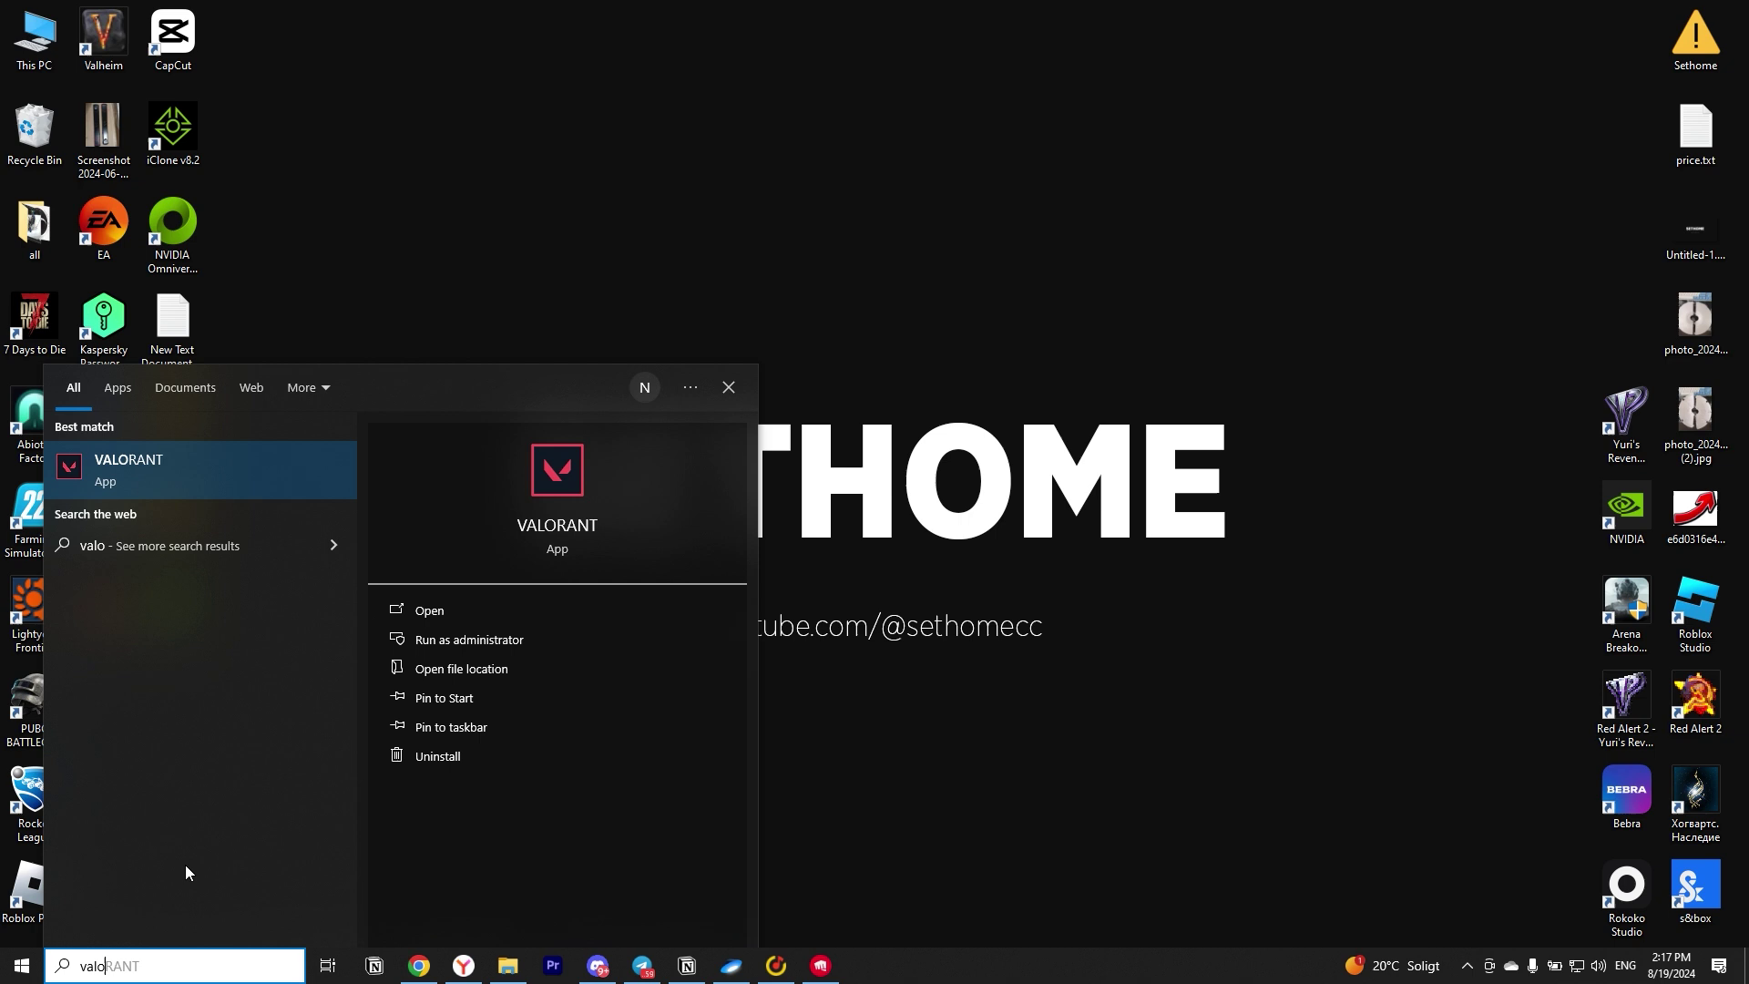
type("rant")
right_click(155, 465)
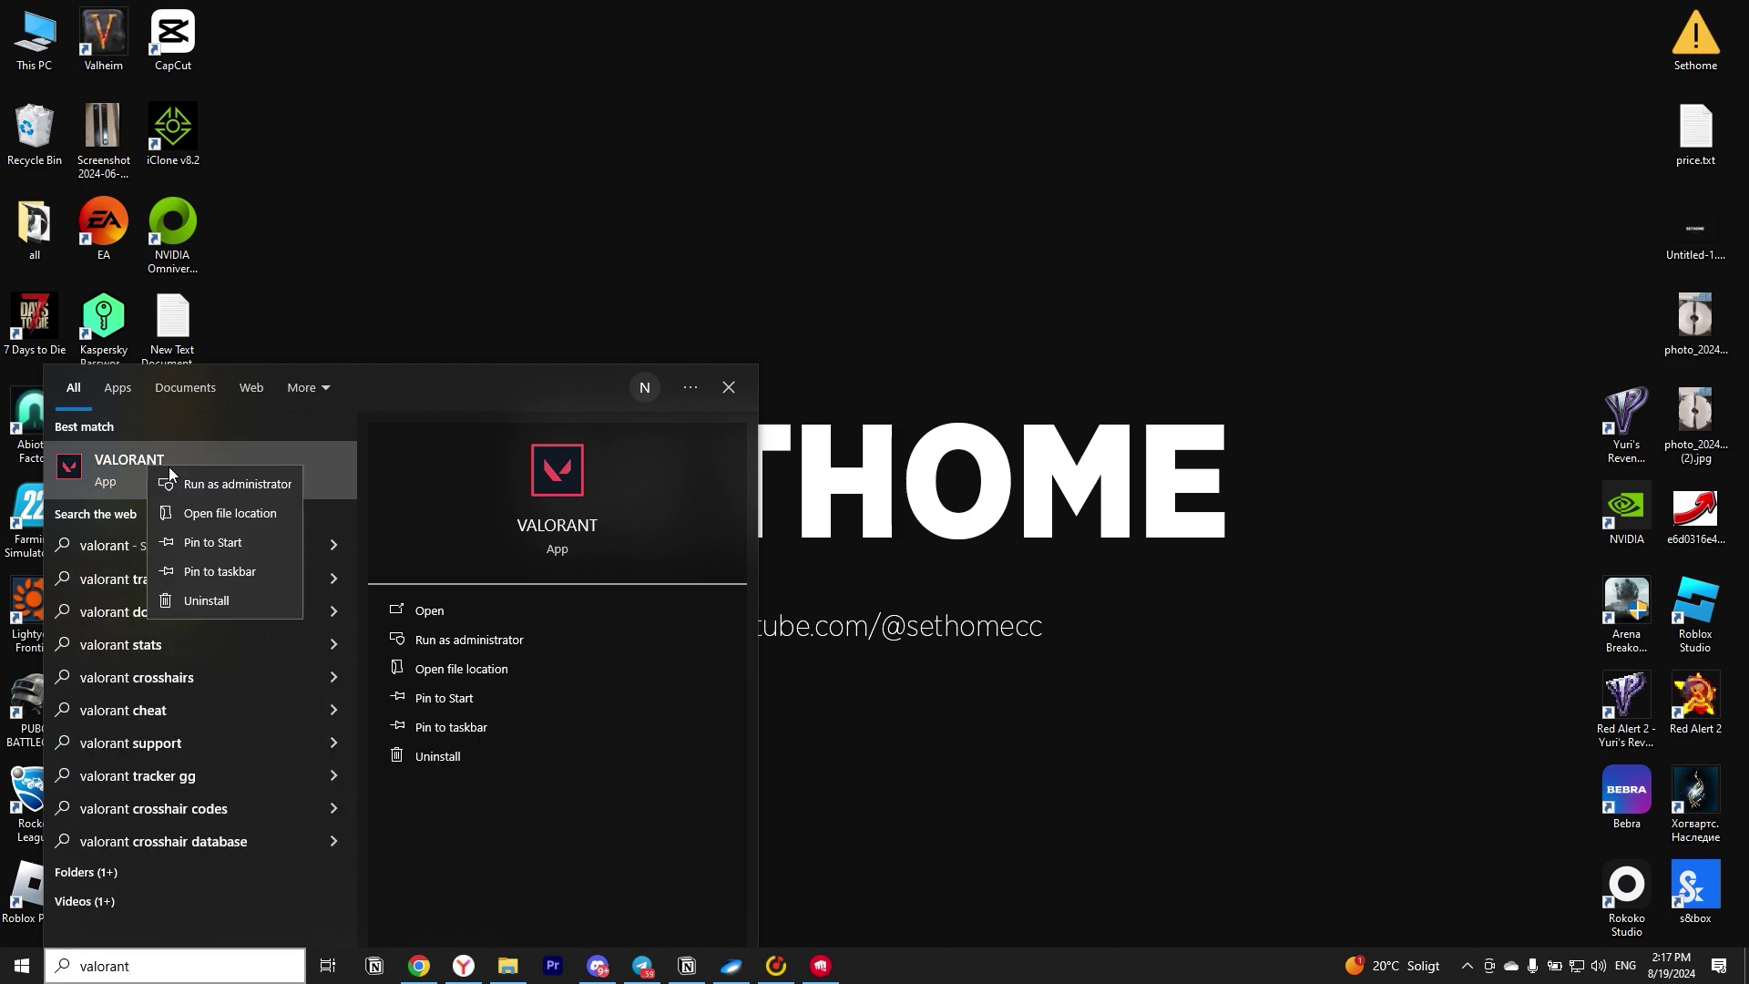
Open the VALORANT shortcut's folder and open the shortcut's Properties
left_click(205, 511)
right_click(623, 294)
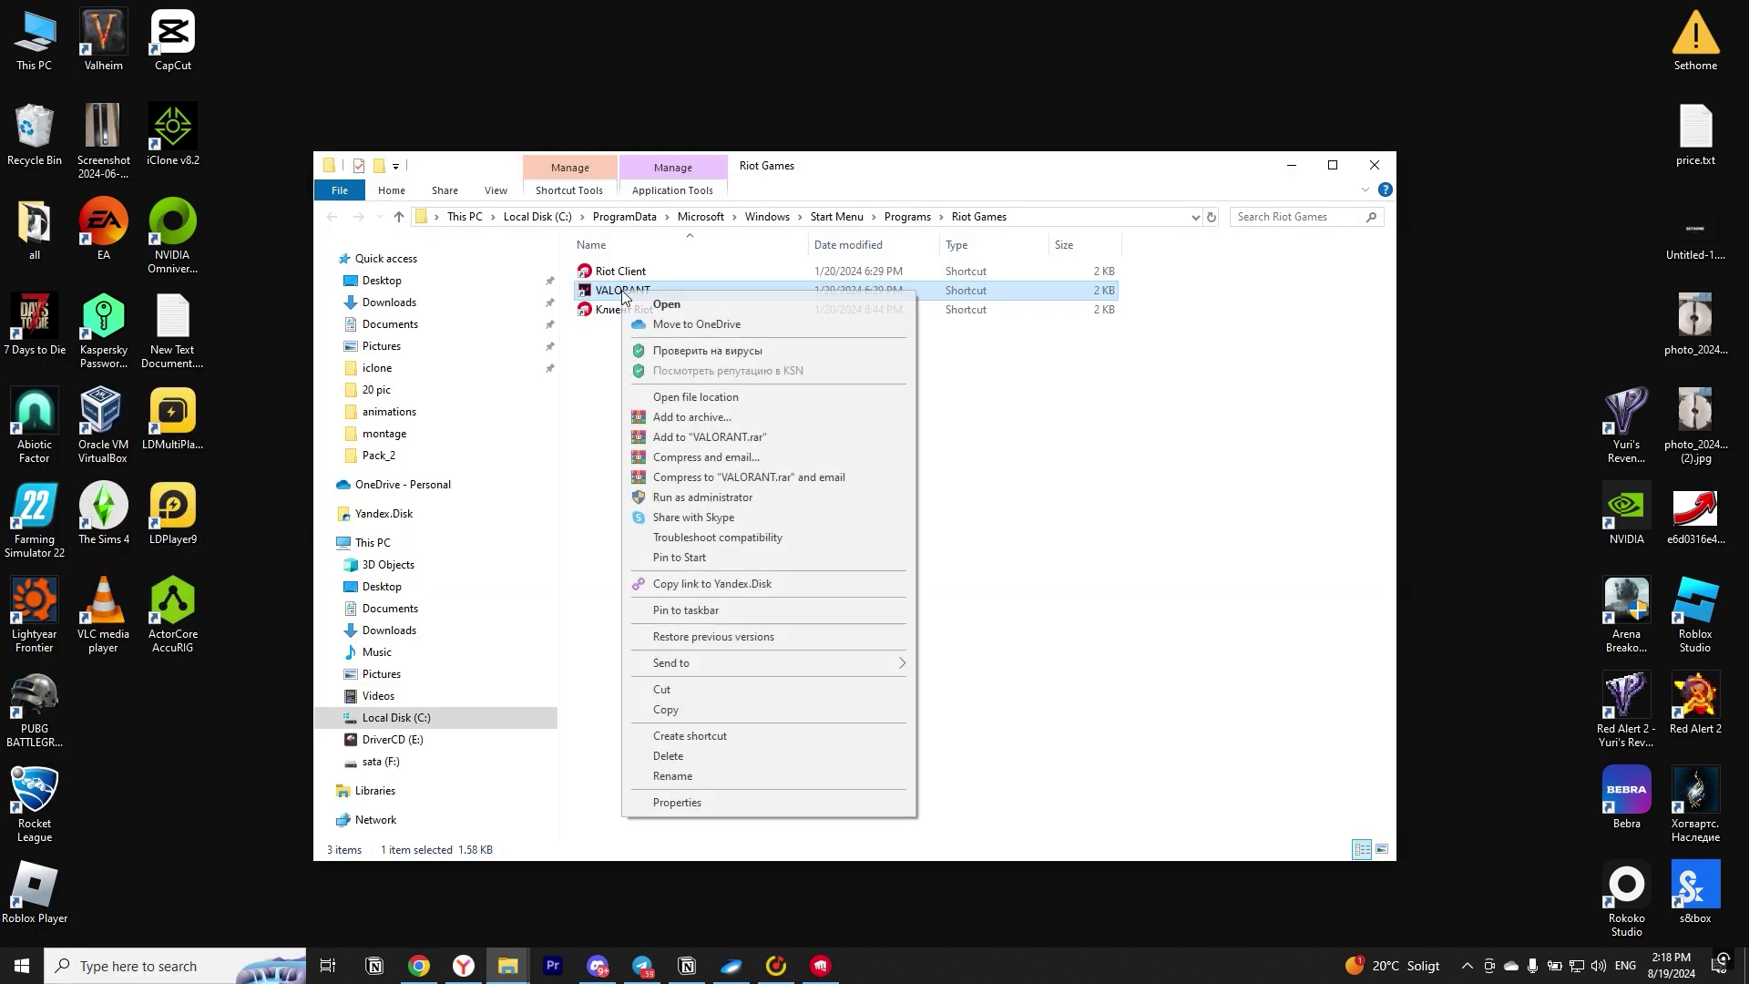
left_click(728, 802)
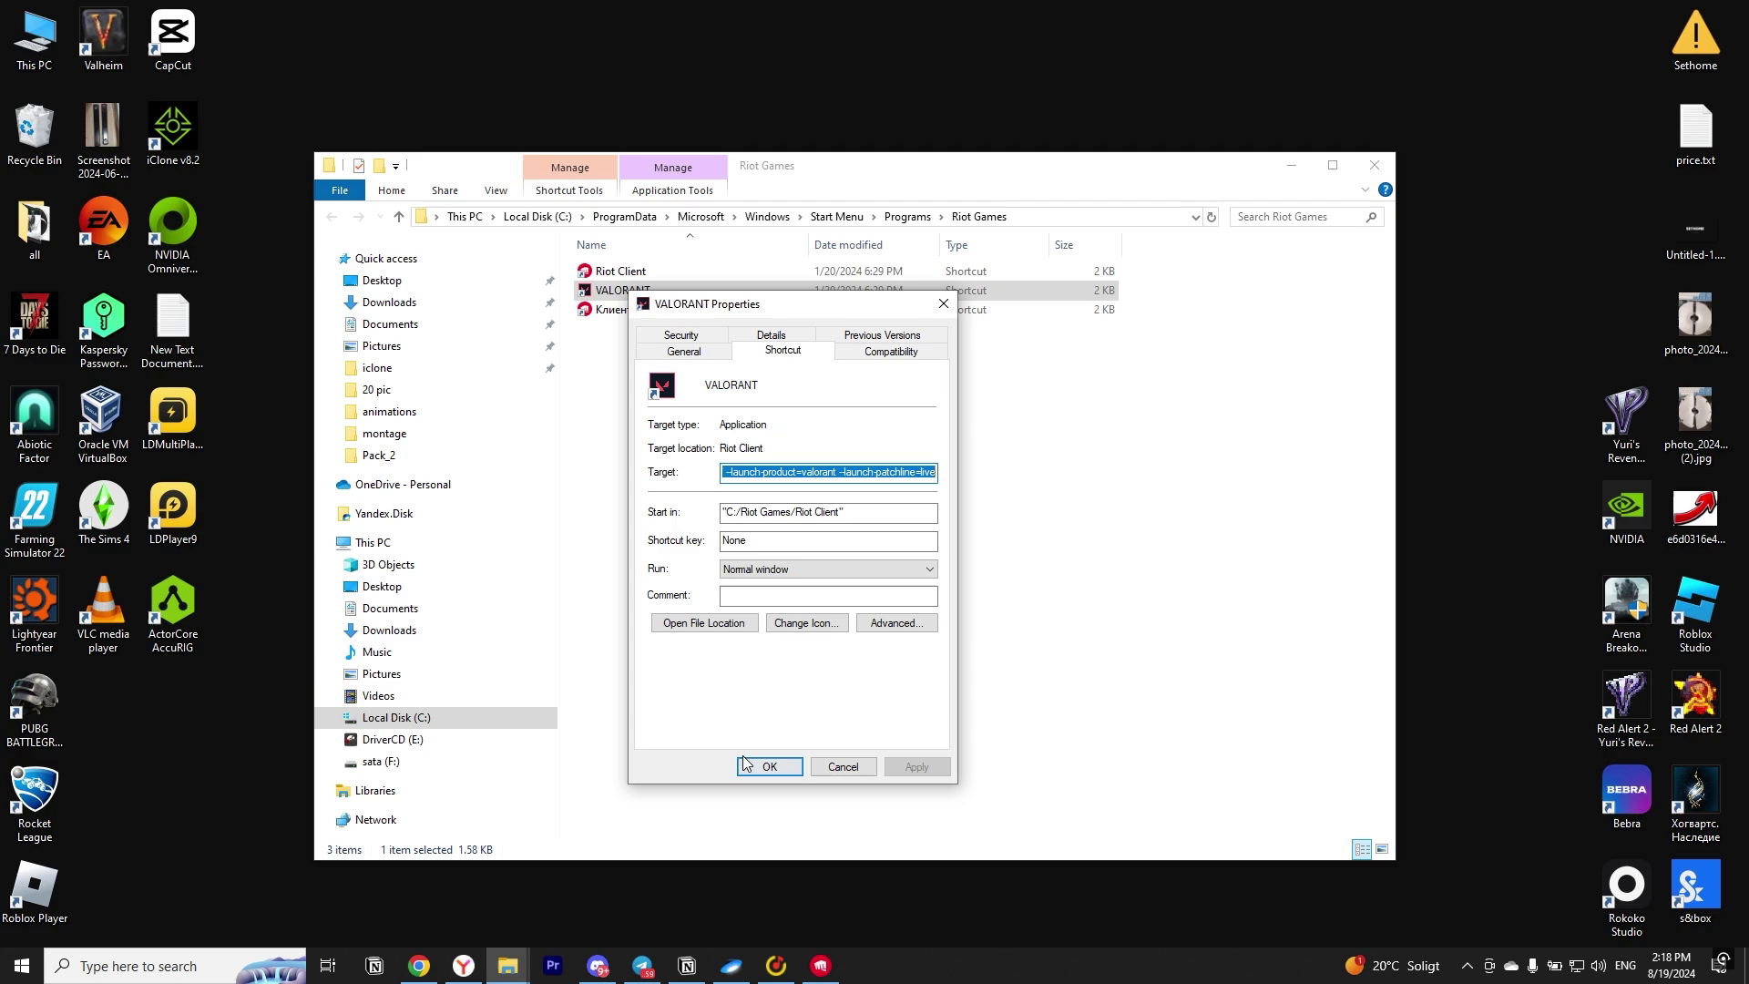
On Compatibility, disable fullscreen optimizations and enable Run as administrator, then apply and confirm
left_click(893, 352)
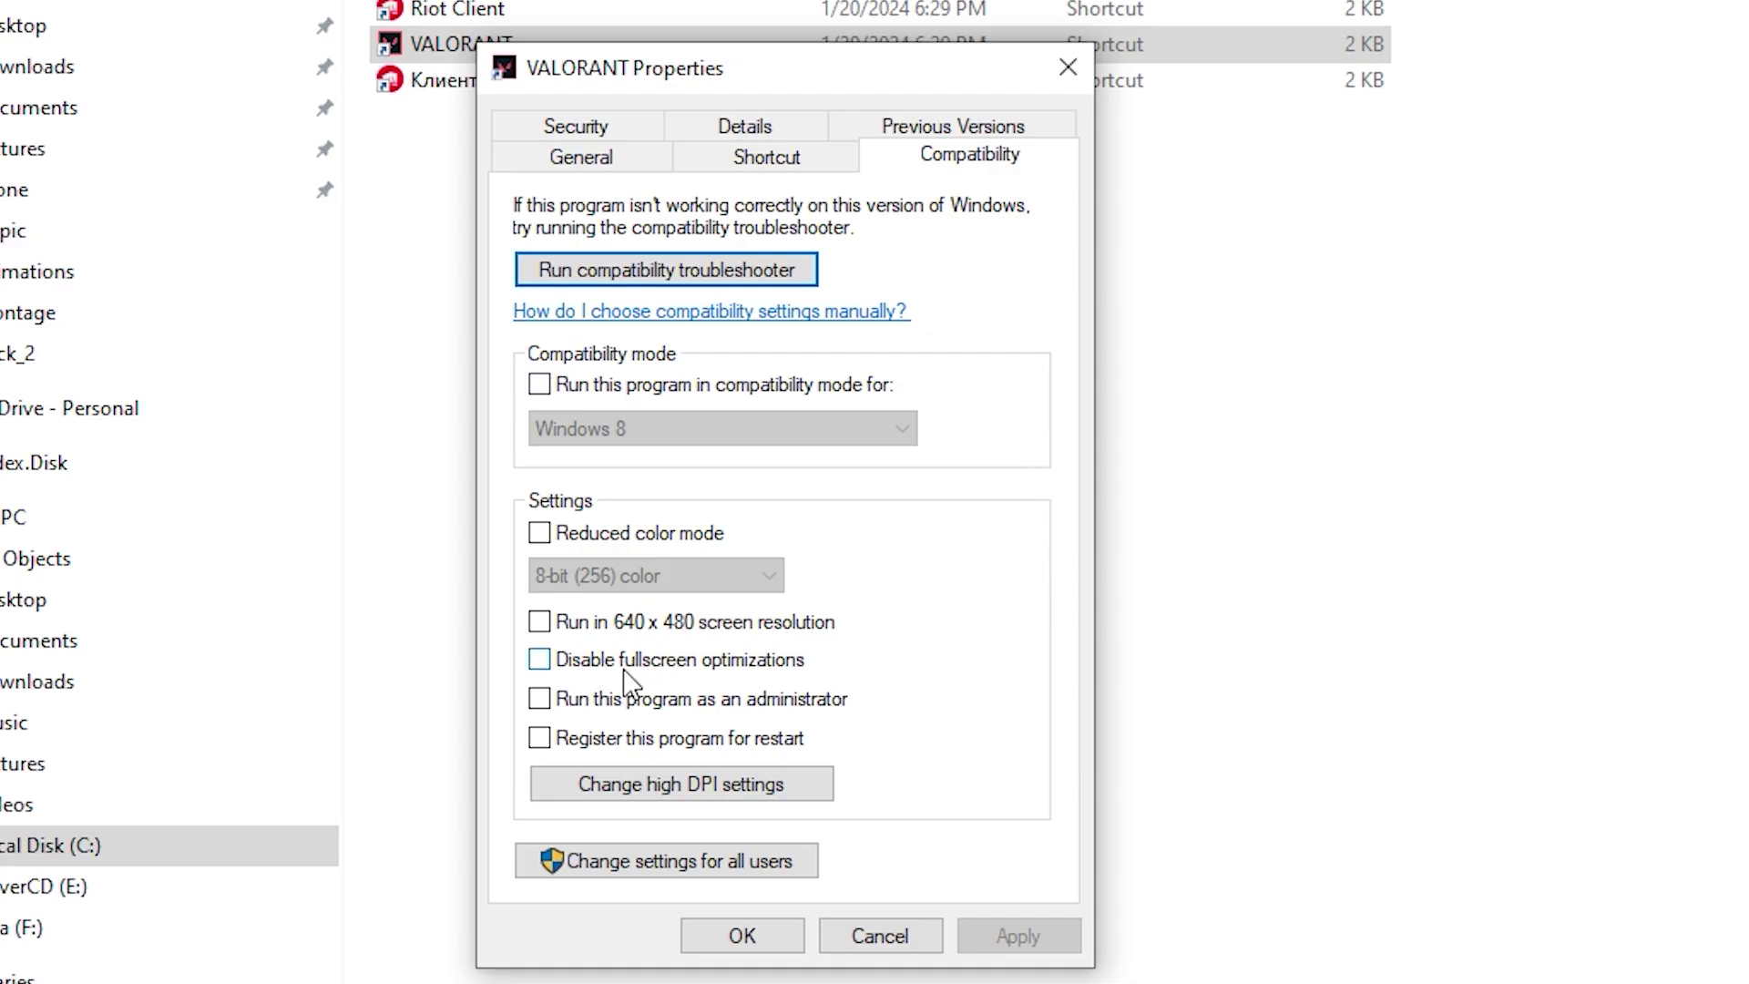
left_click(539, 659)
left_click(539, 698)
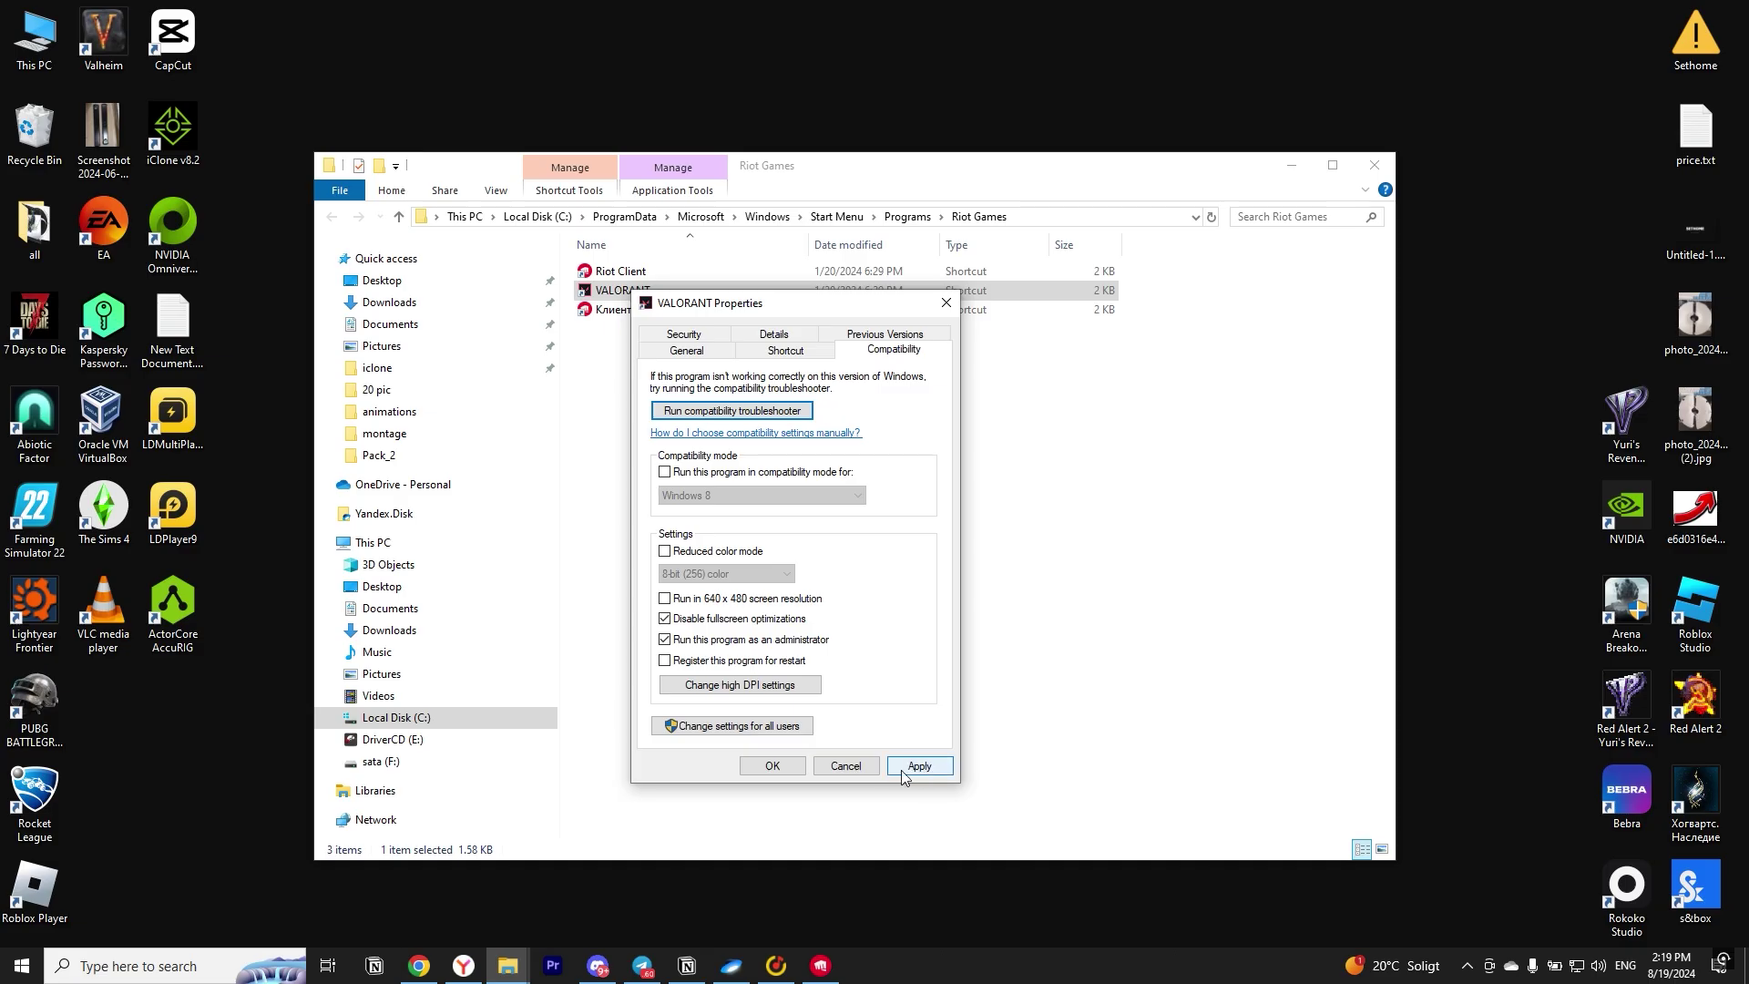
left_click(918, 767)
left_click(772, 765)
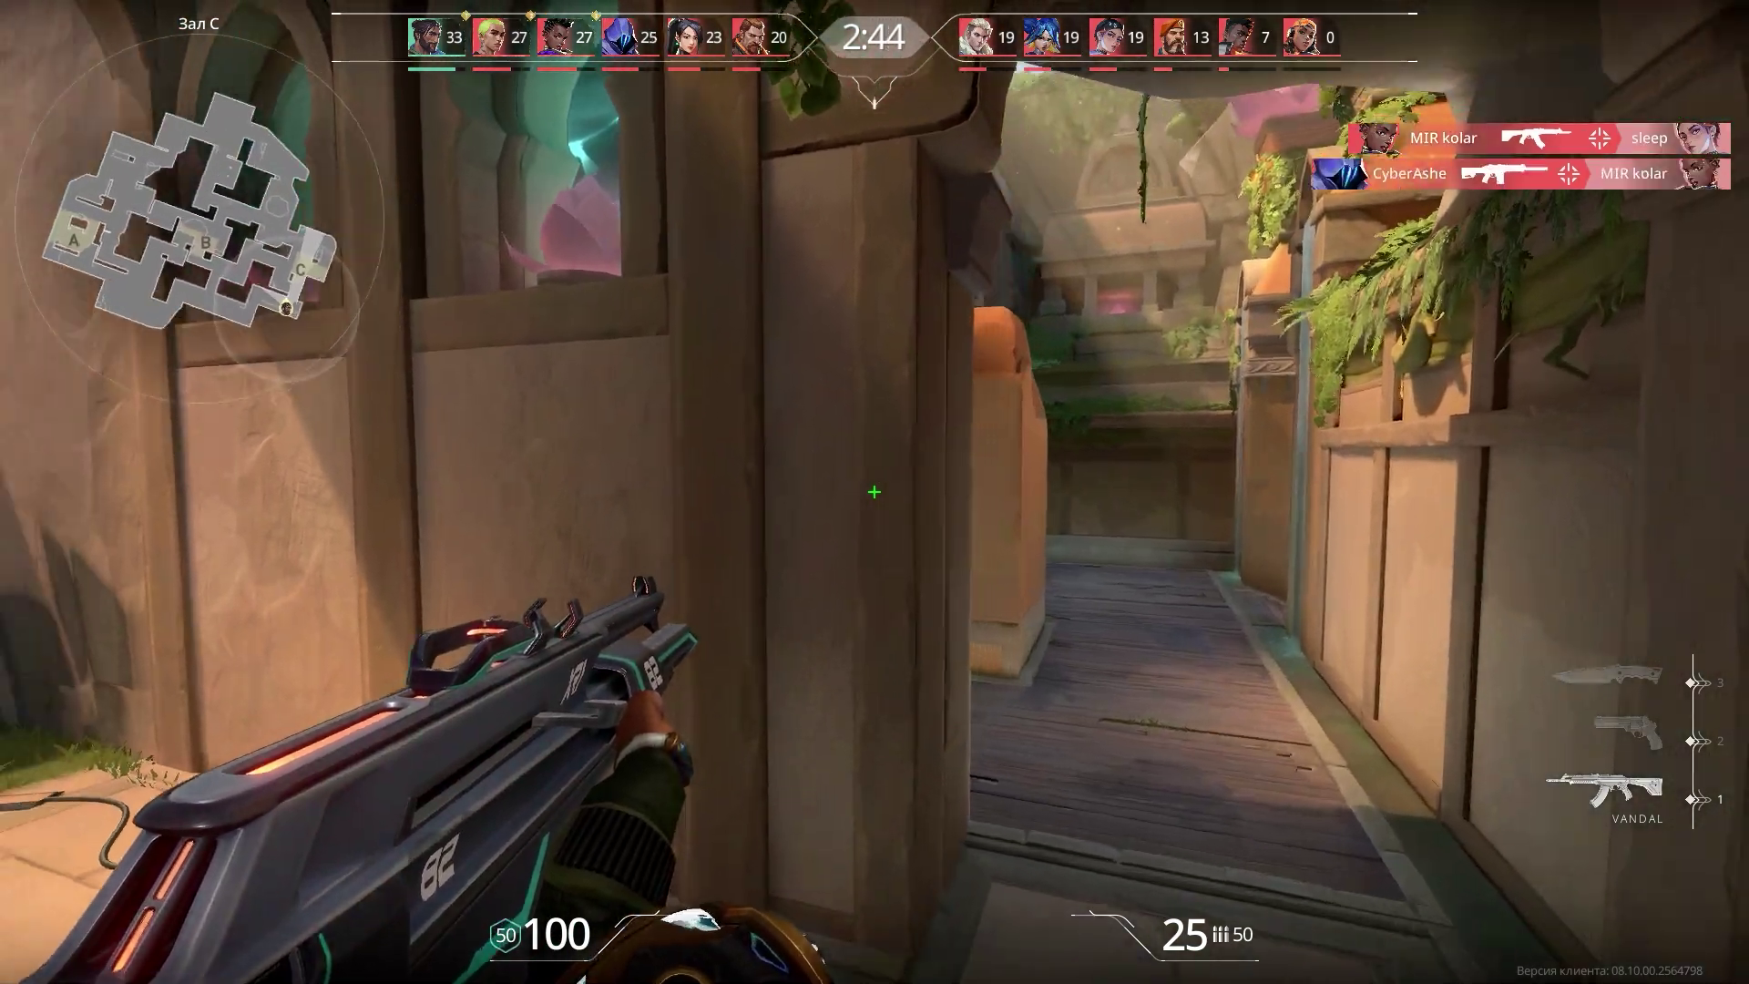
left_click(875, 492)
key("w")
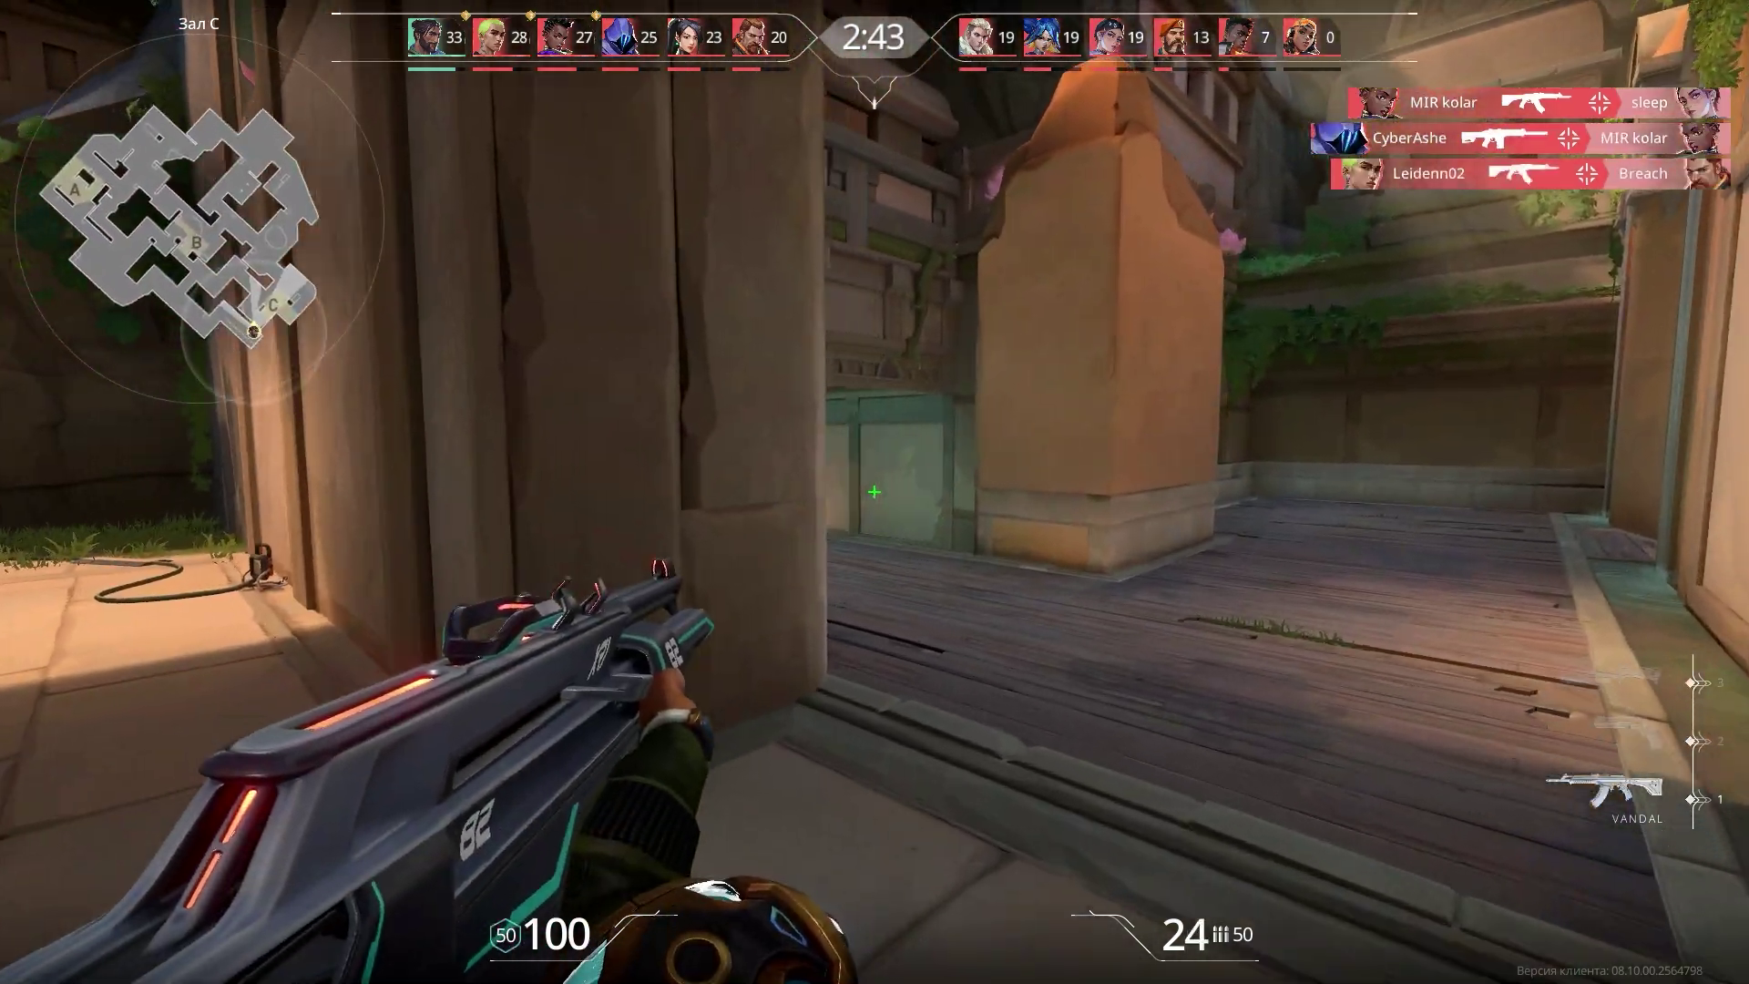
key("a")
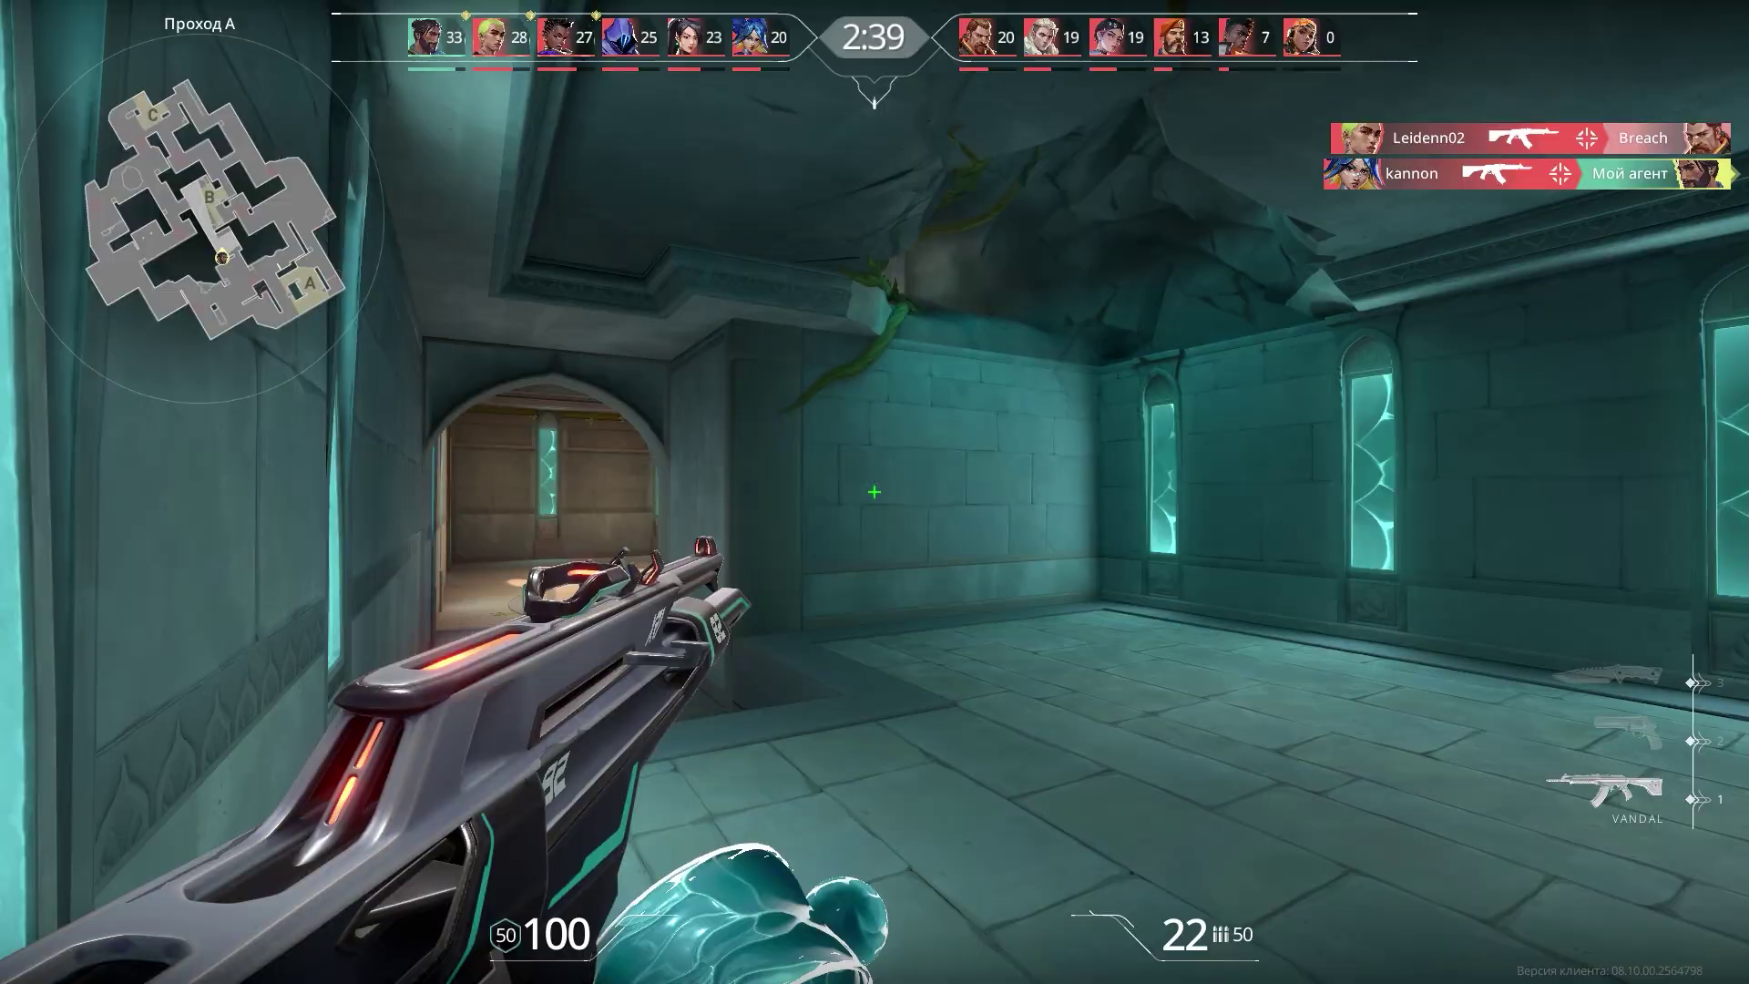
key("r")
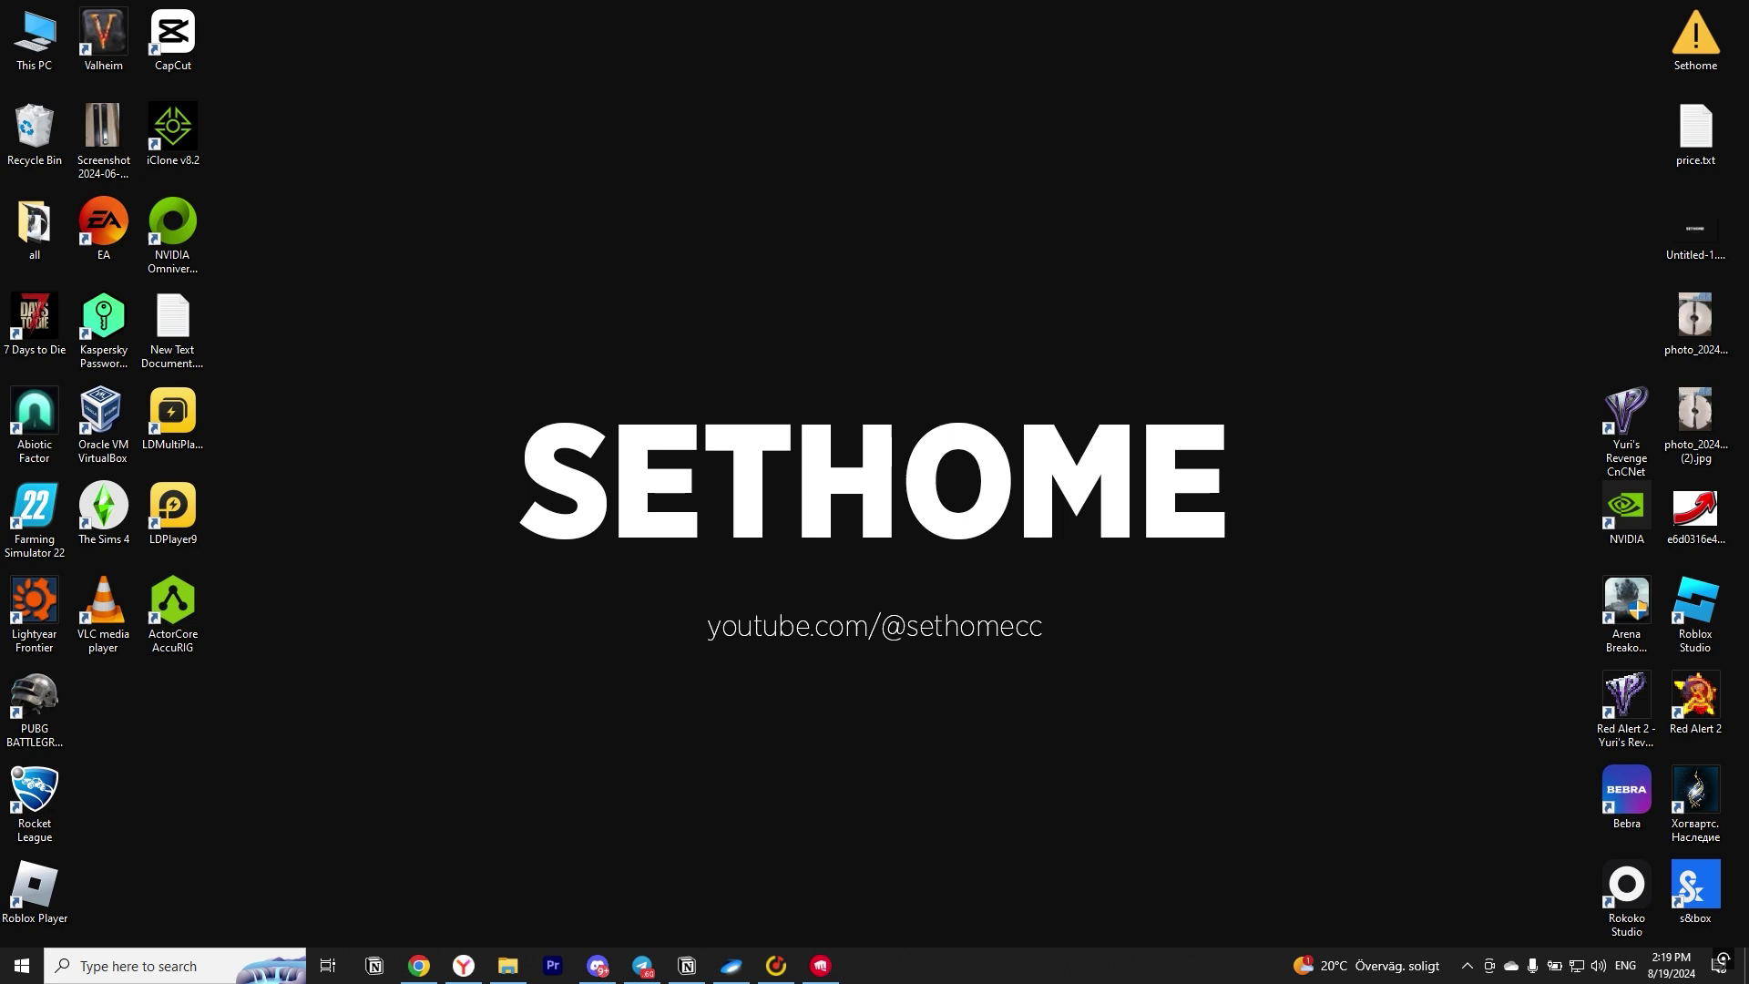
Search Windows for 'nvidia' and launch the NVIDIA app
left_click(208, 952)
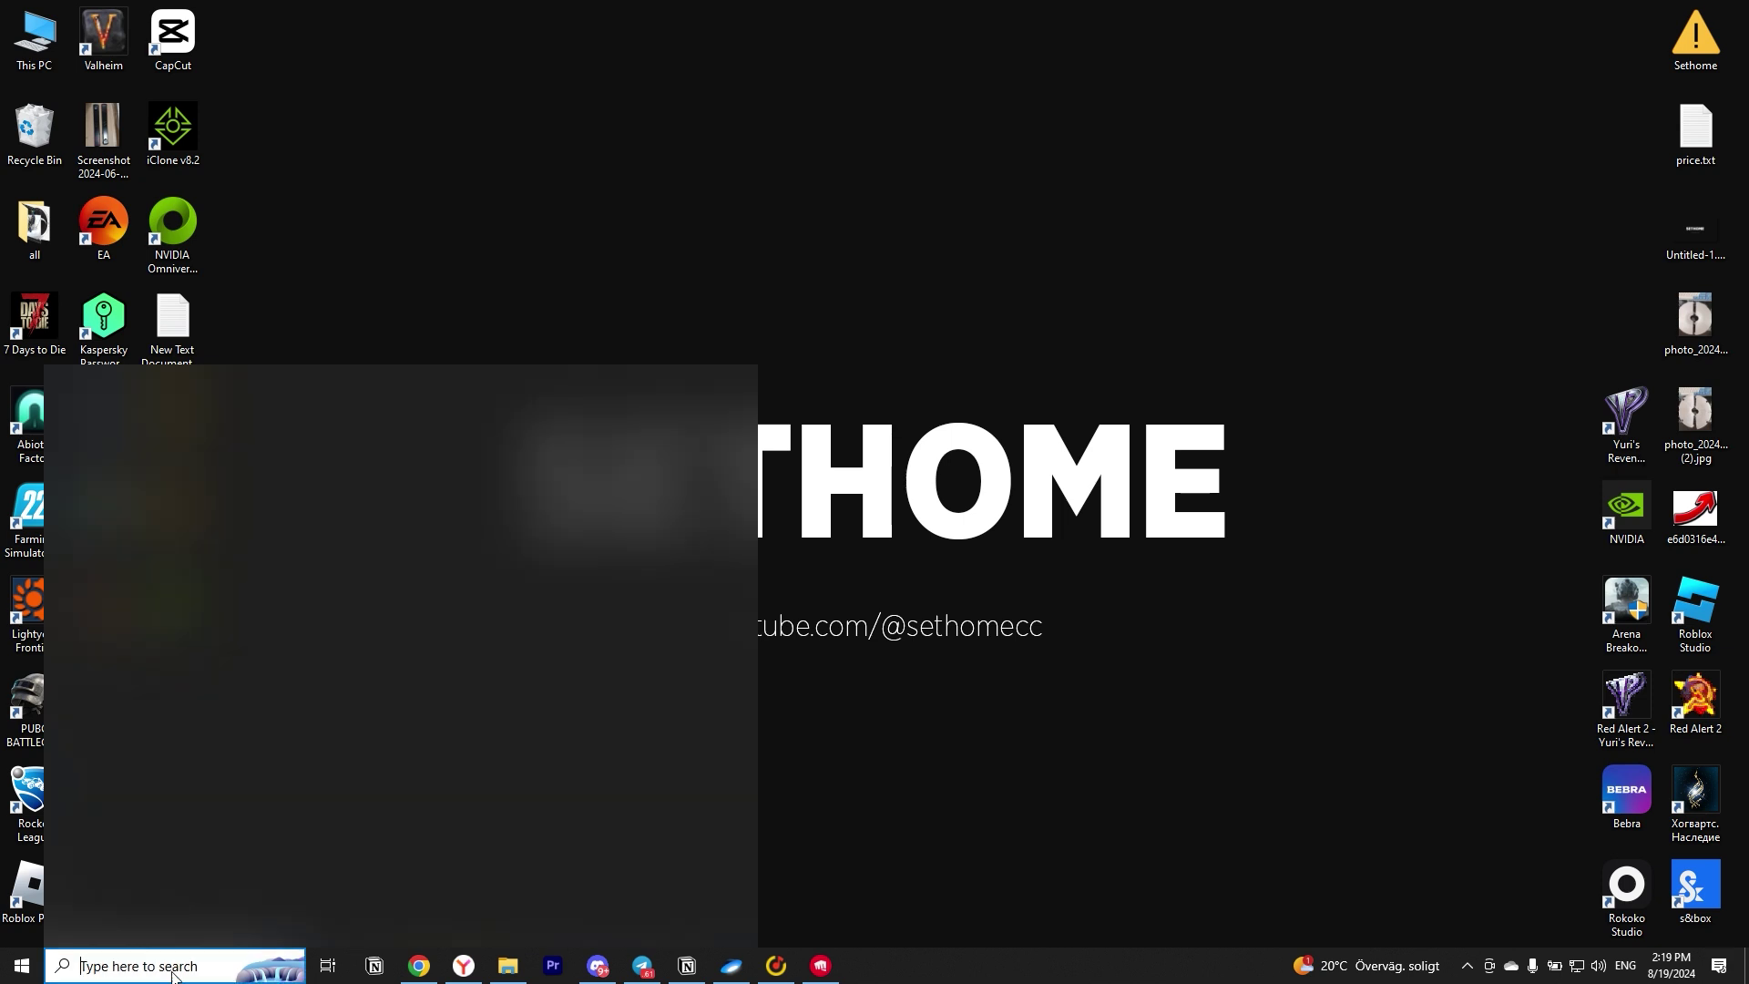
type("nvidia")
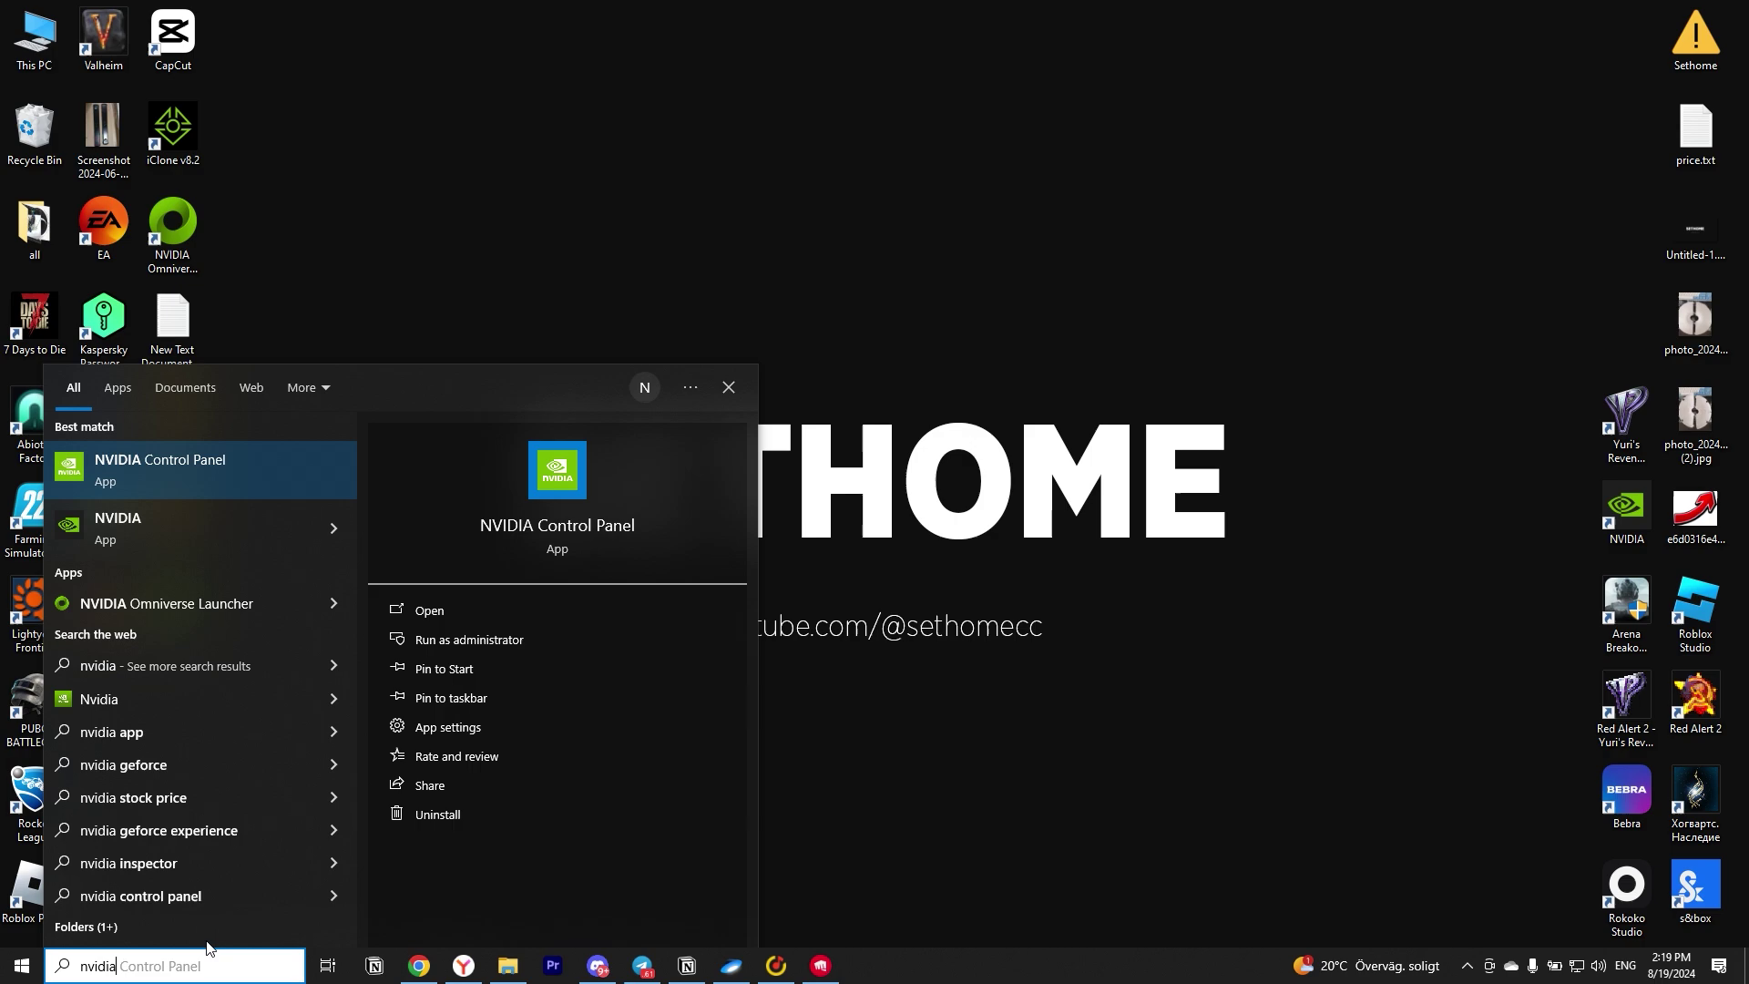
left_click(191, 533)
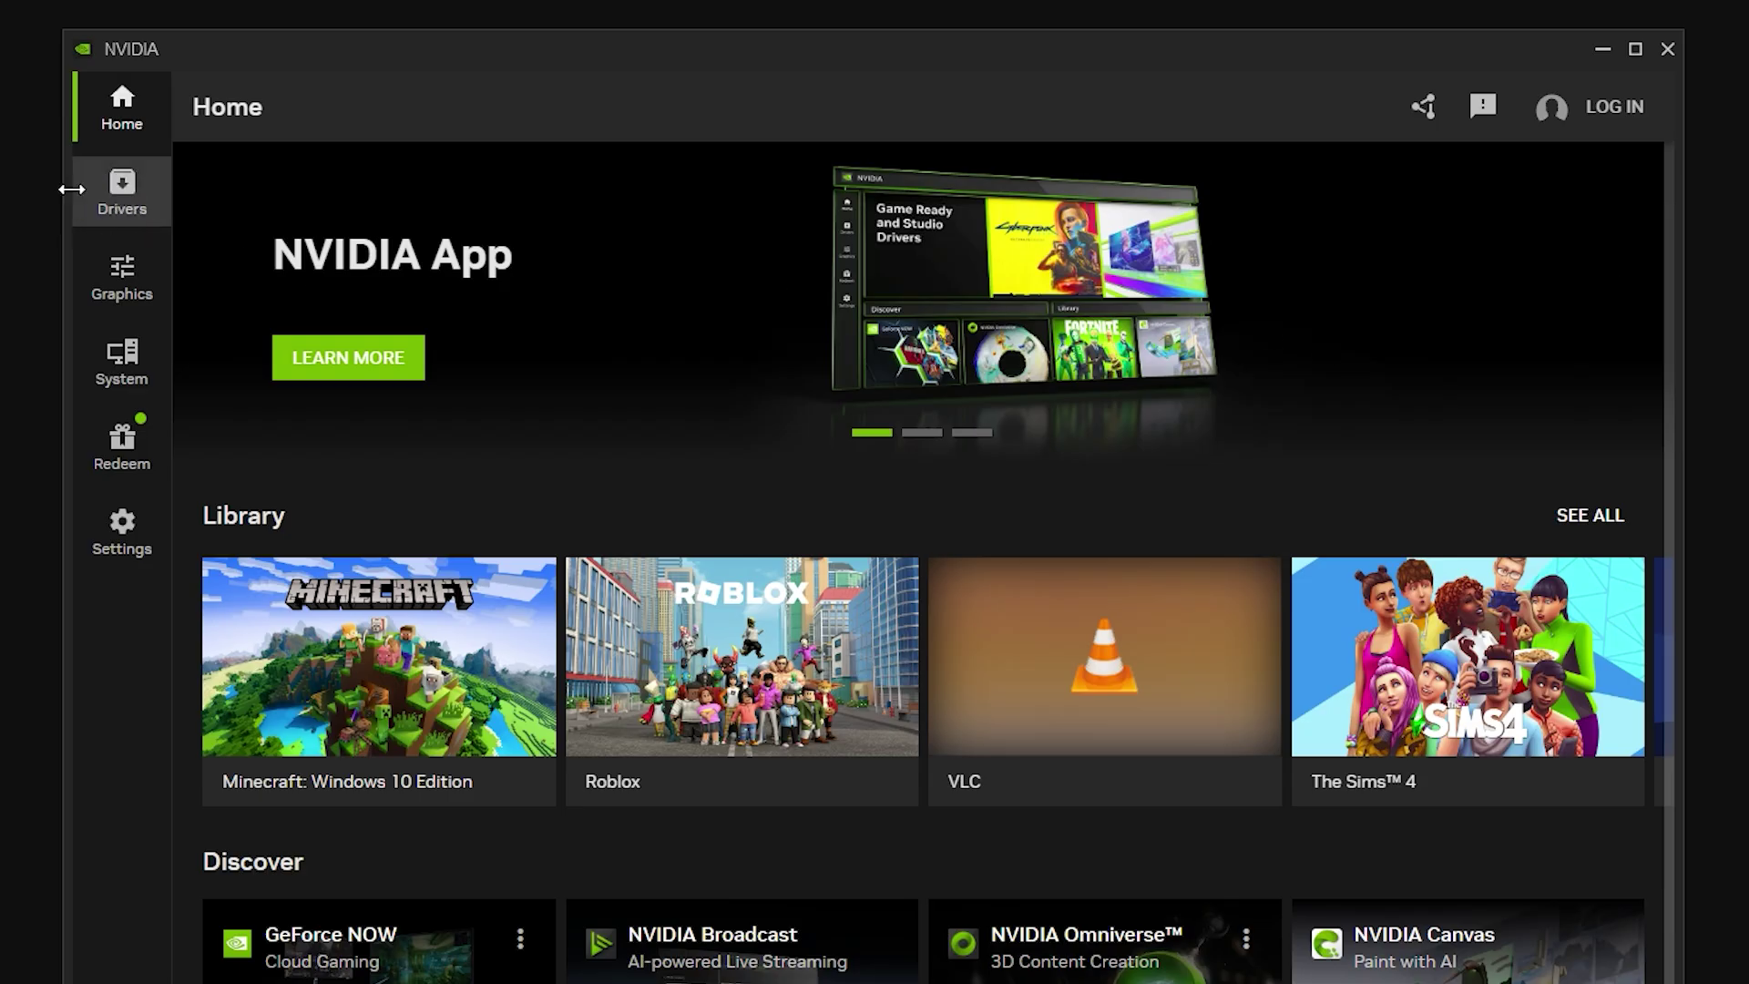
Go to the NVIDIA app's Drivers page to check for graphics driver updates
left_click(121, 187)
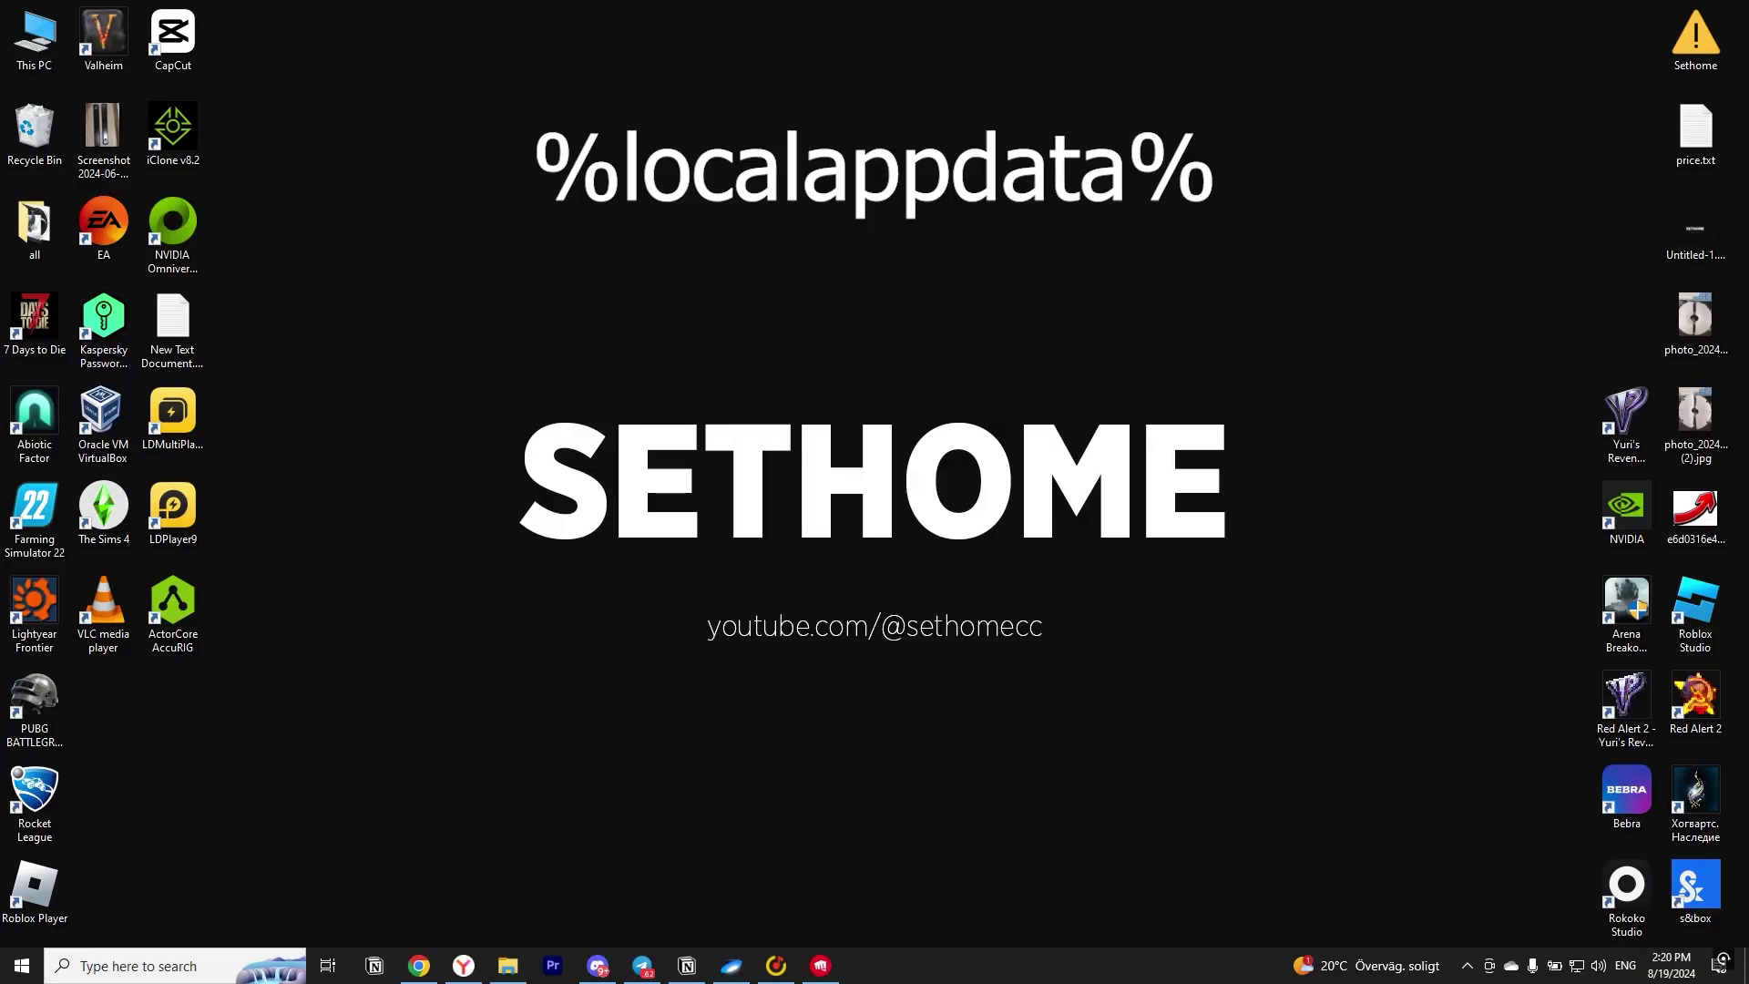
Open %localappdata% from search, then select its VALORANT folder and bring up its actions
left_click(191, 964)
type("%localappdata")
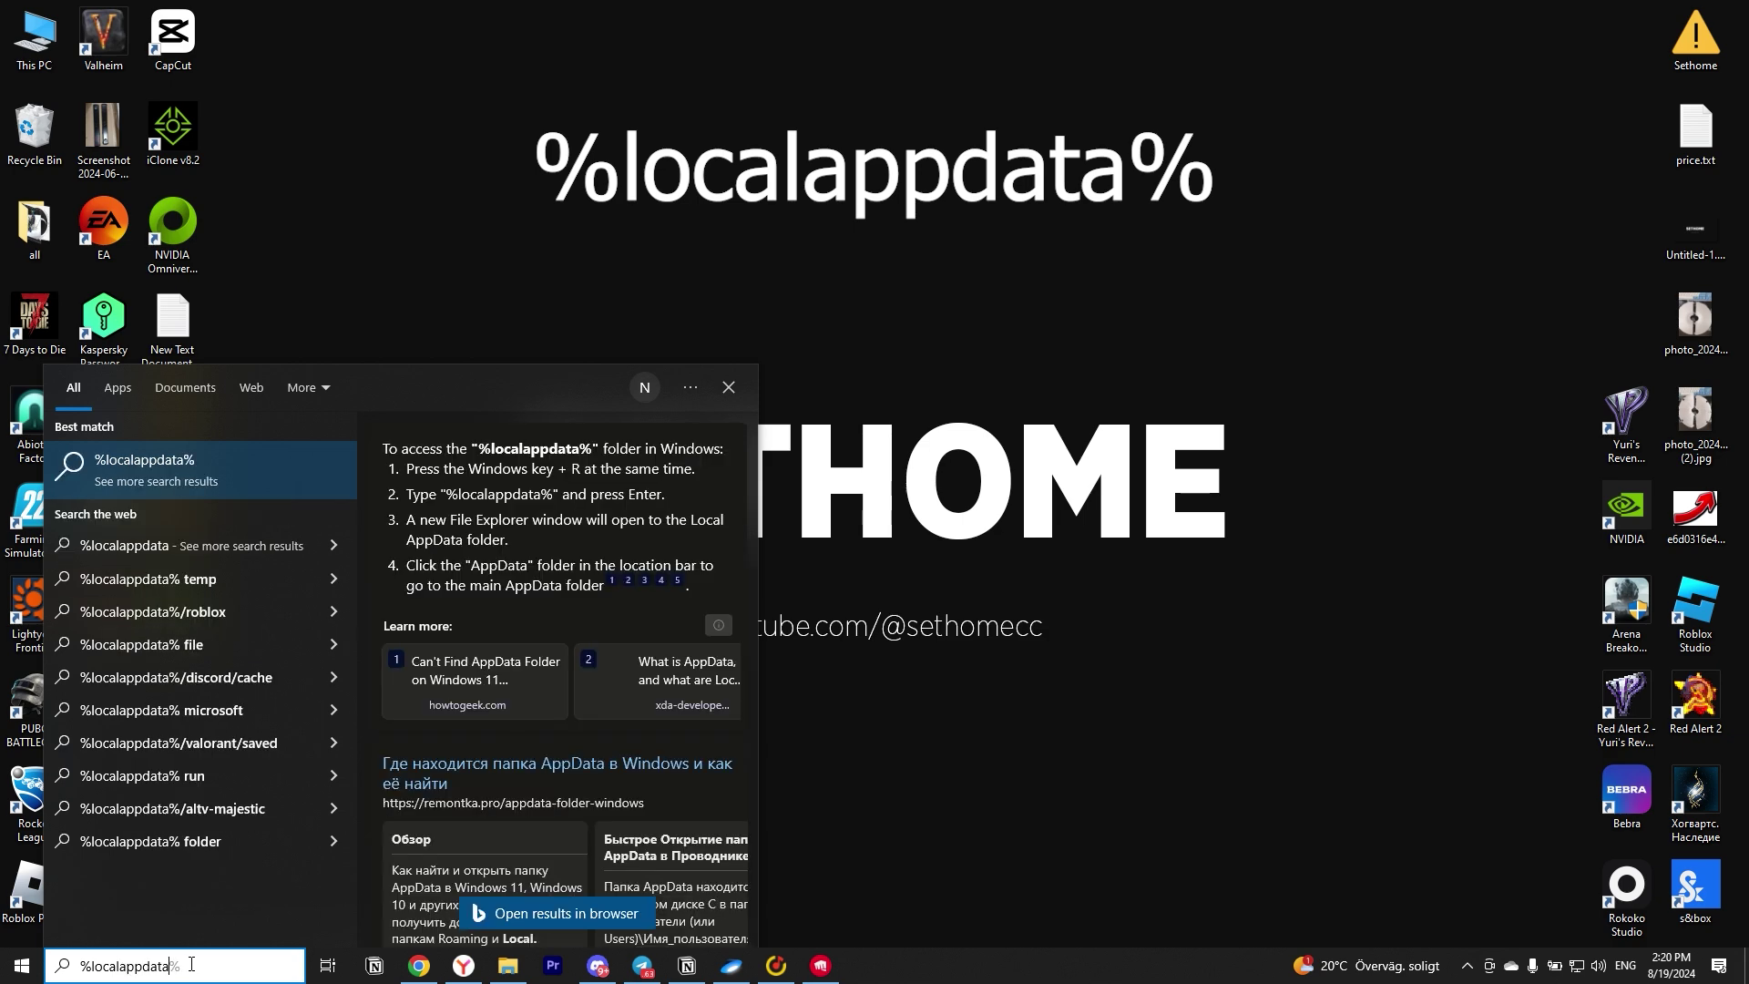
key("Return")
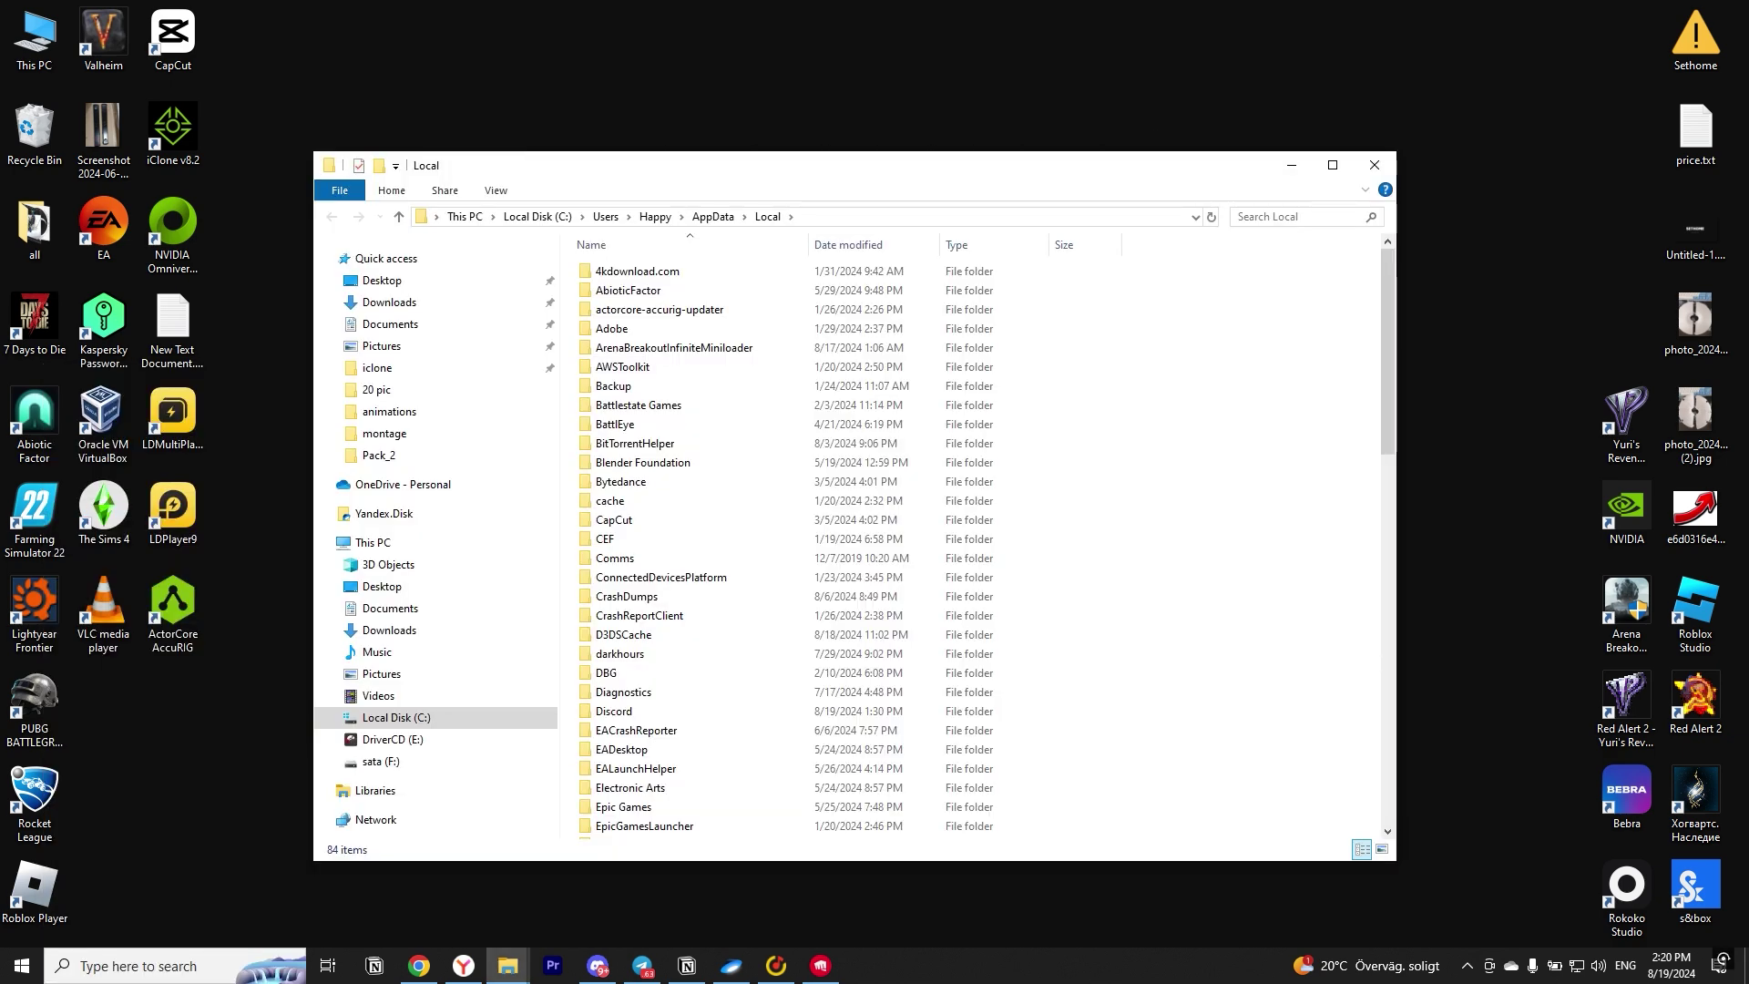
scroll(652, 719, "down", 18)
left_click(650, 716)
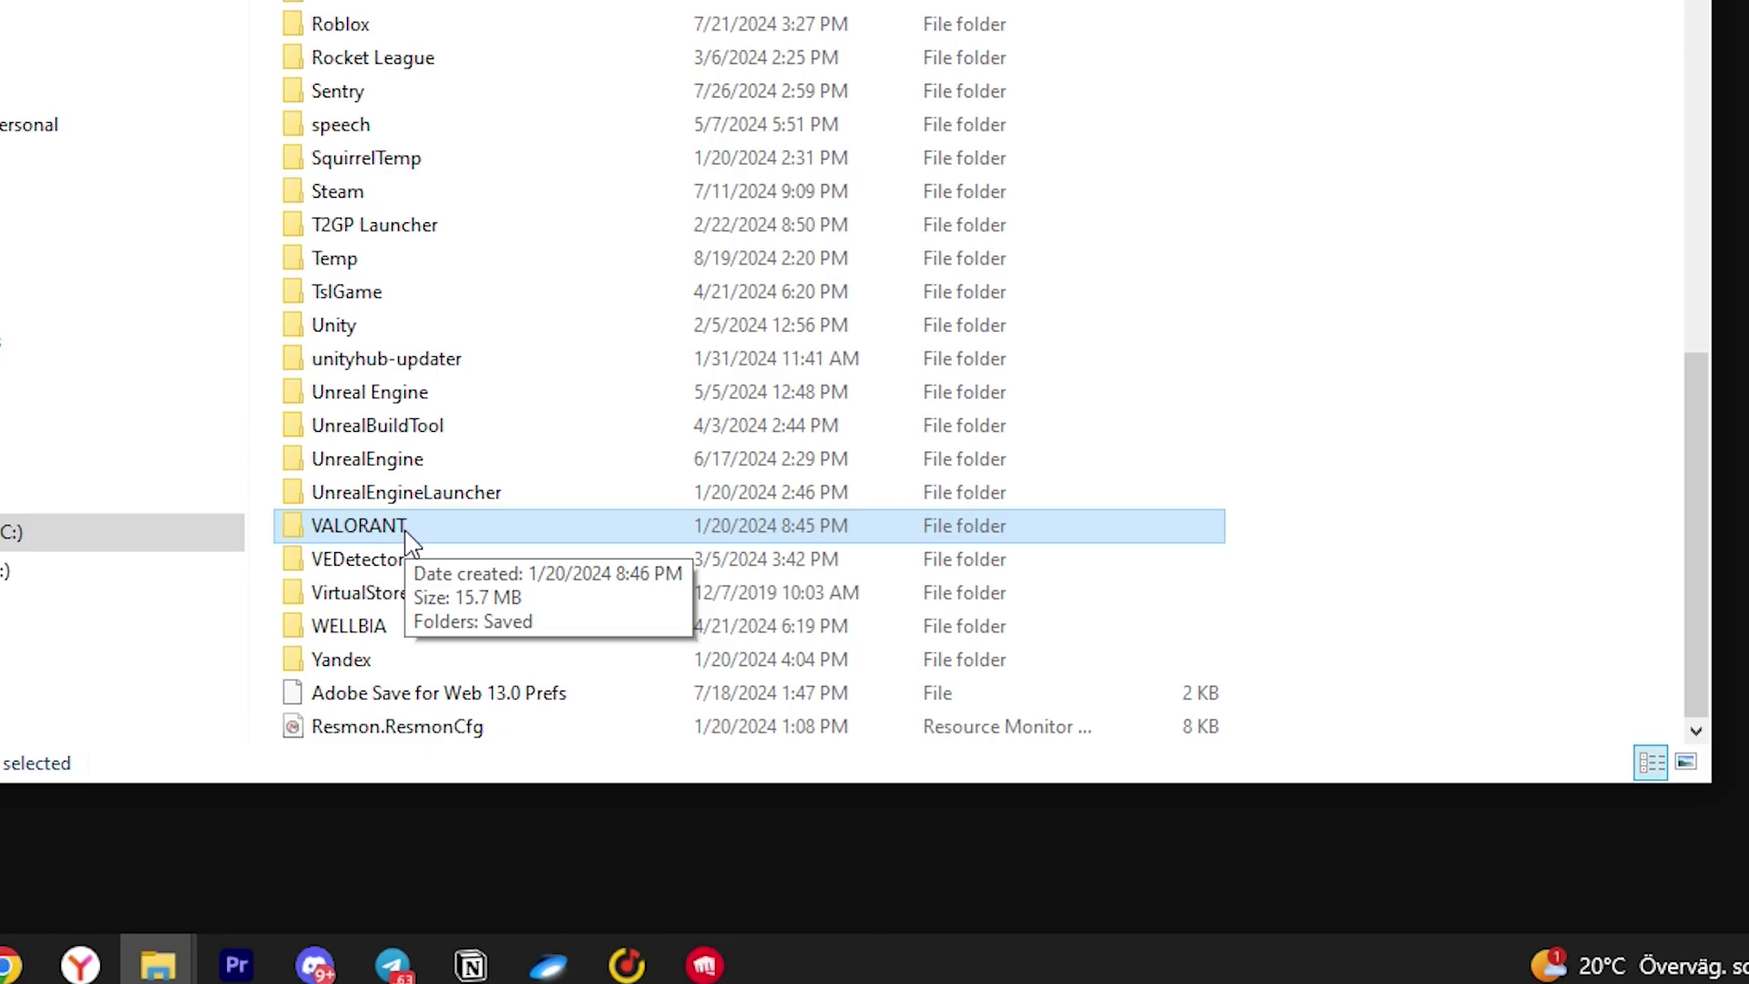
right_click(406, 536)
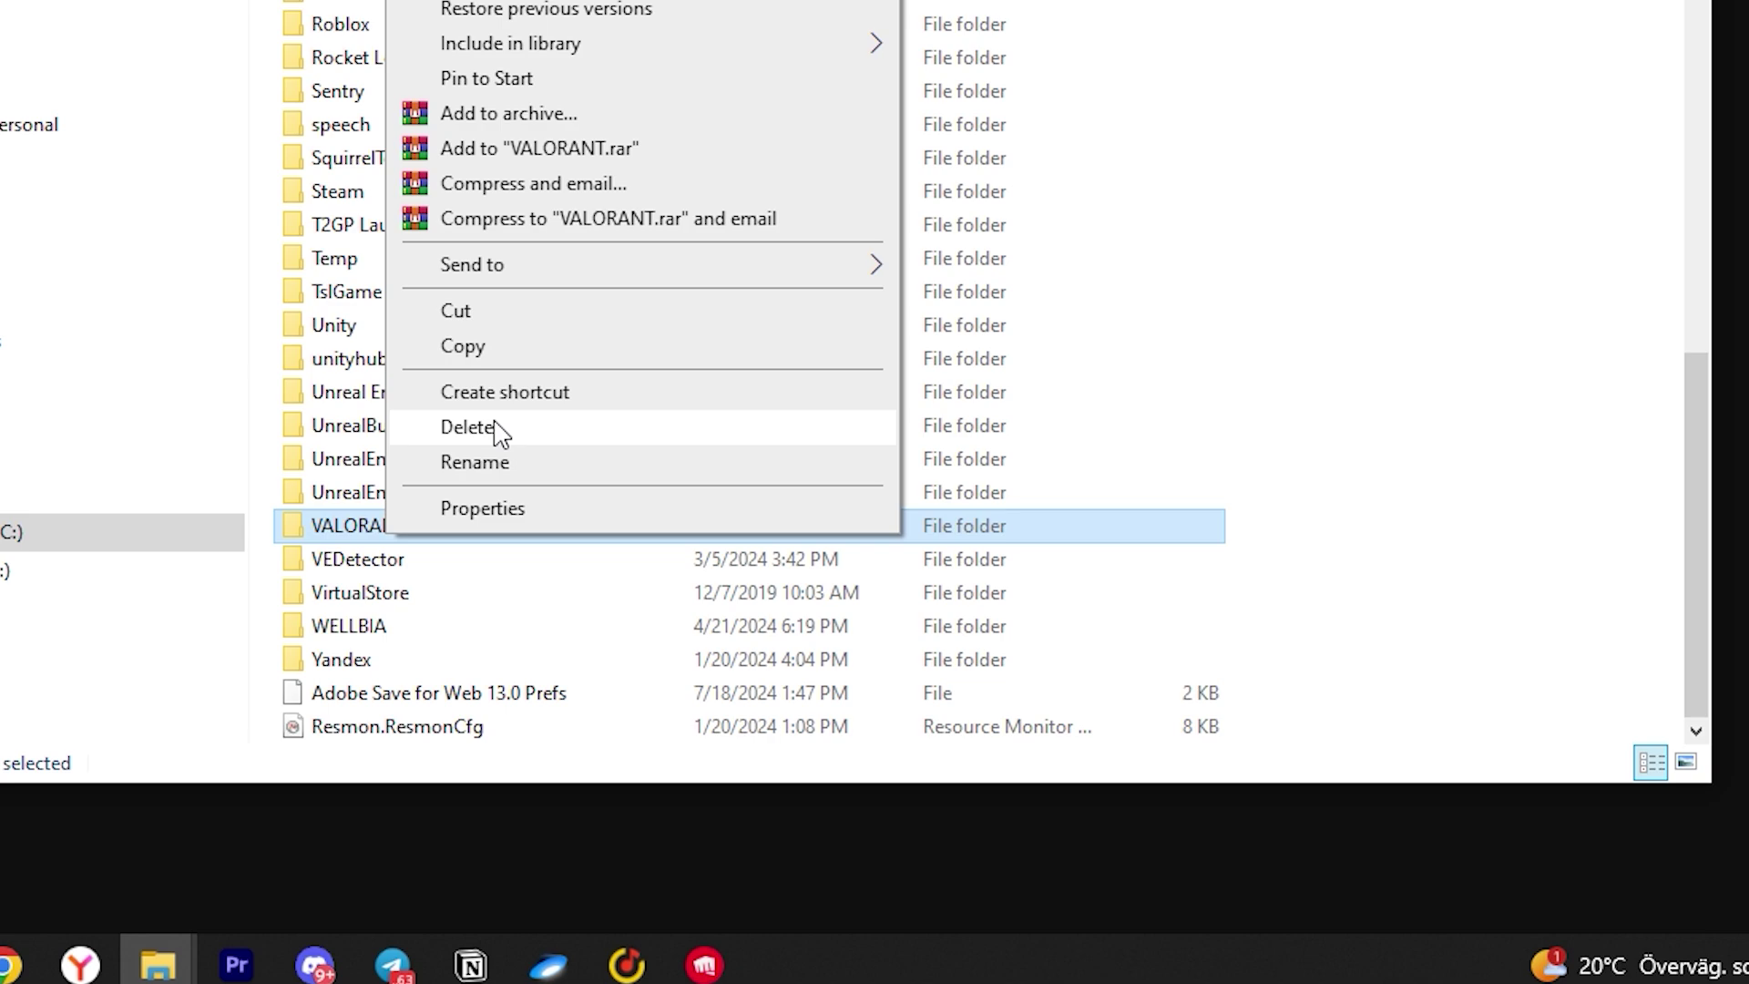
Delete Local AppData's VALORANT folder, then open Riot Games and target its VALORANT folder
left_click(492, 428)
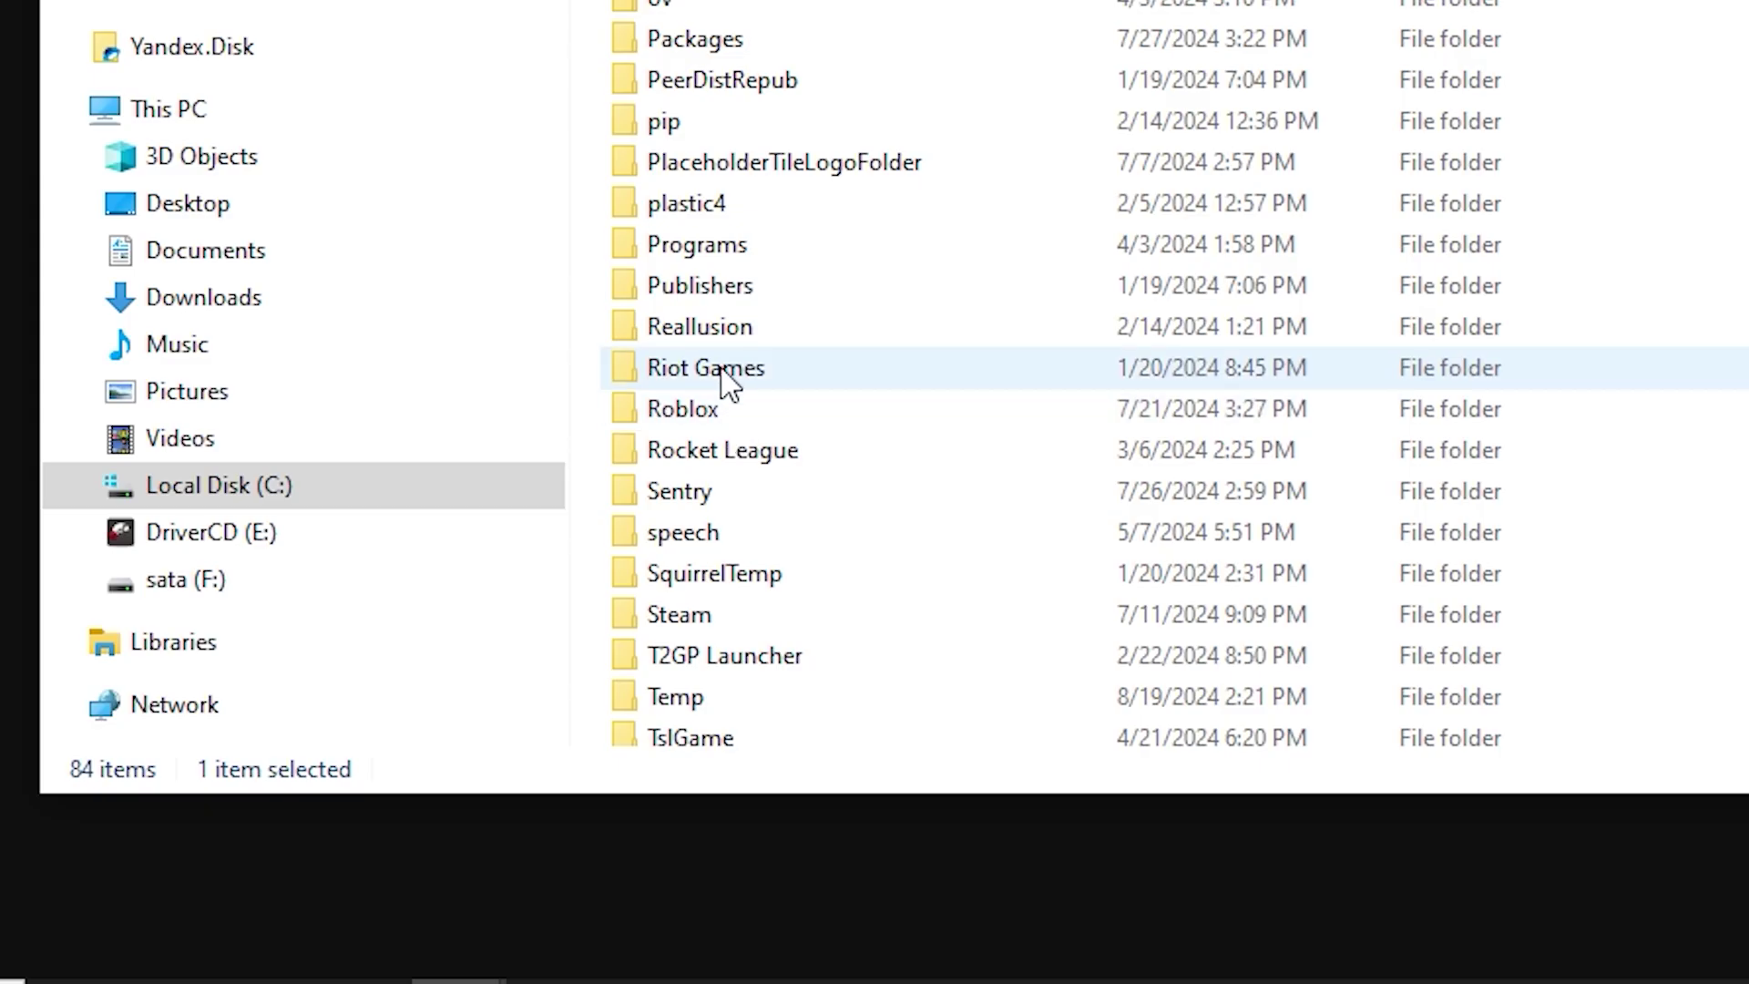
left_click(727, 386)
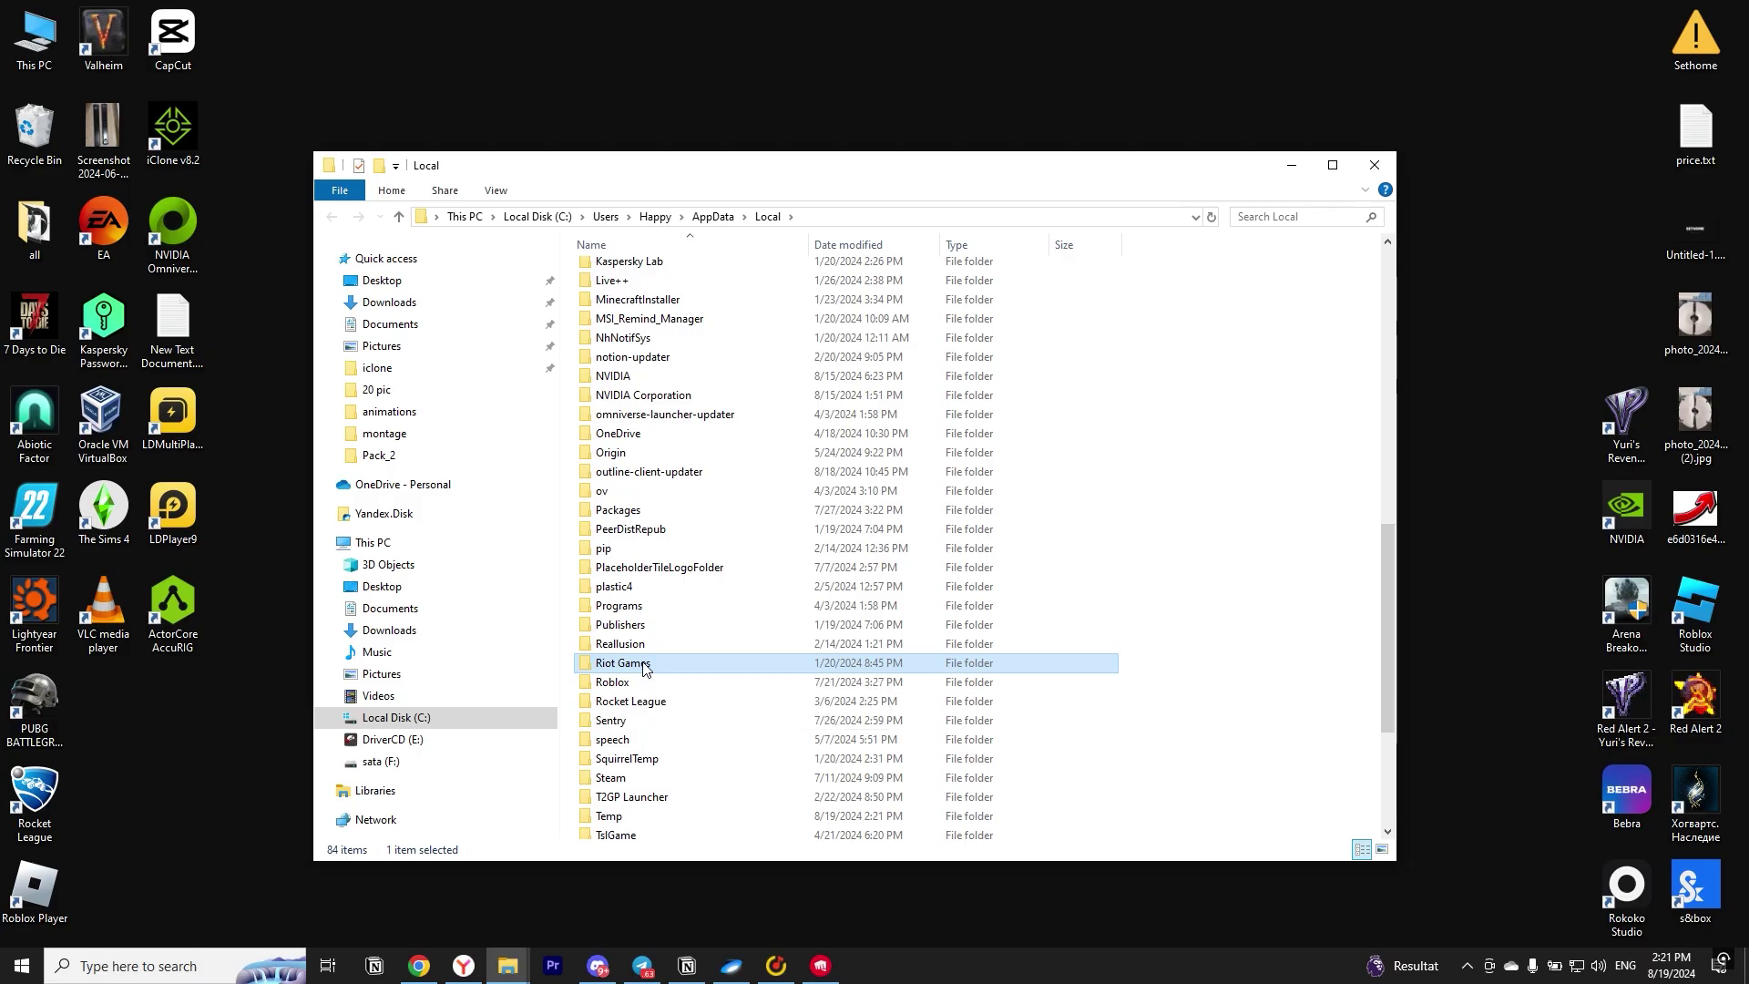
double_click(644, 667)
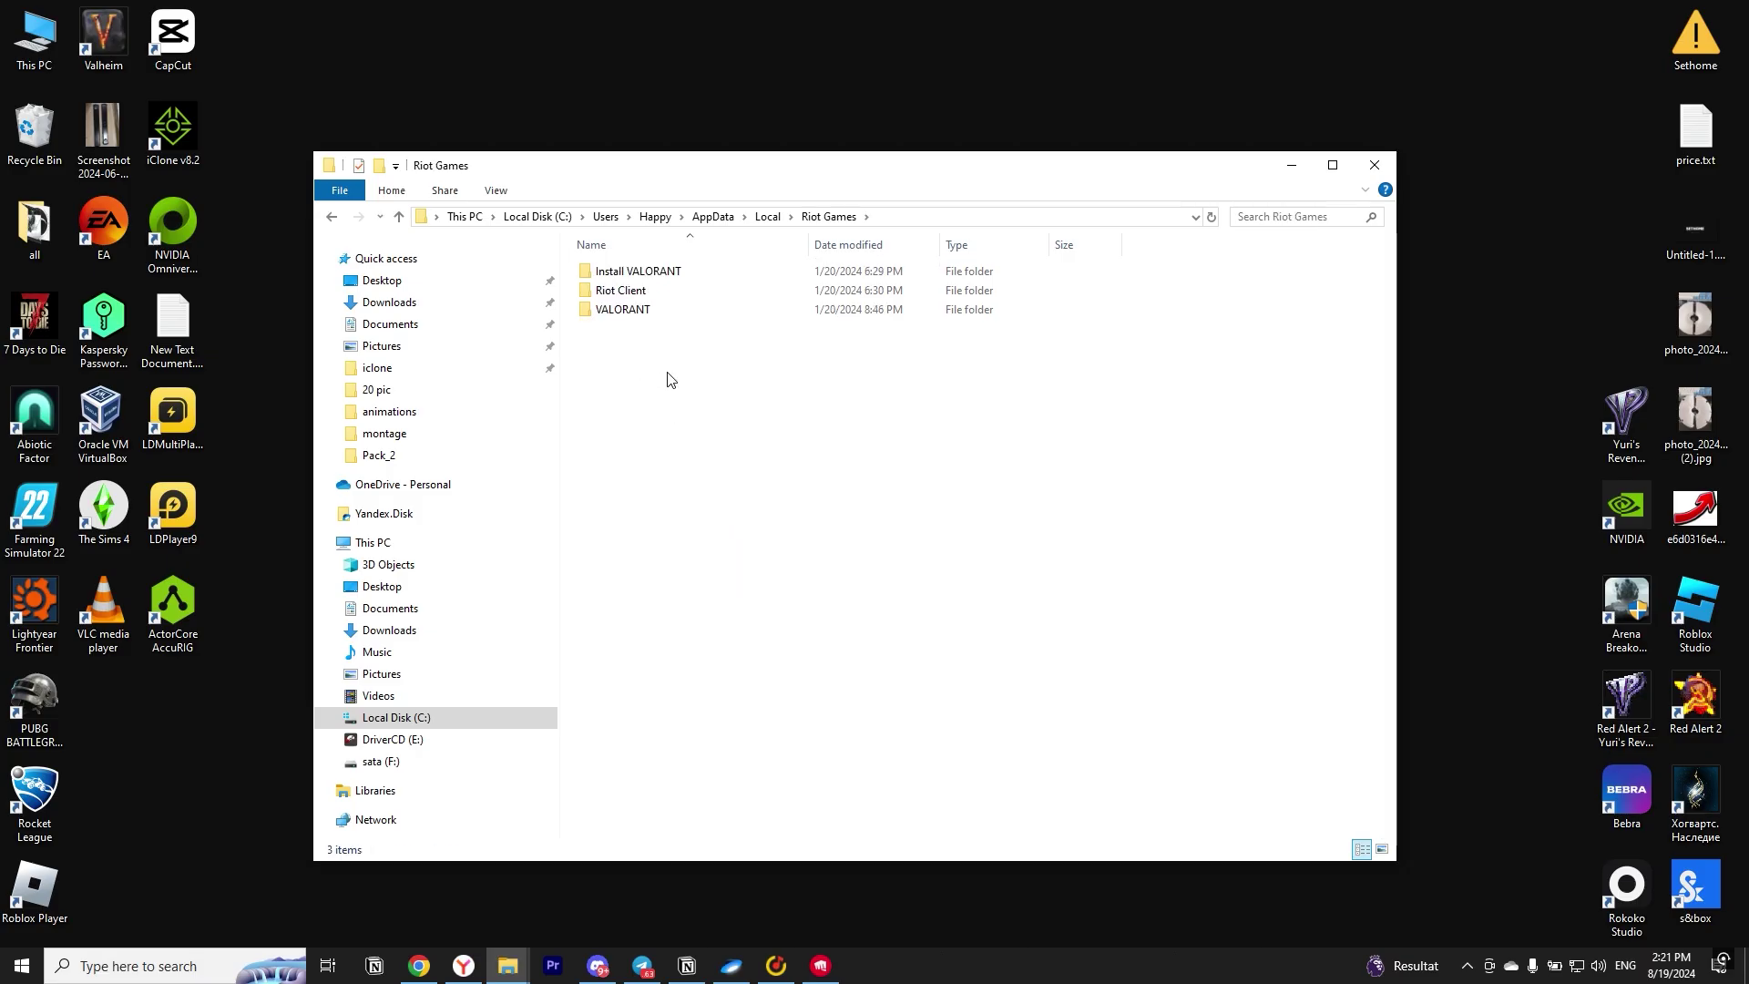
left_click_drag(672, 374, 621, 310)
right_click(637, 310)
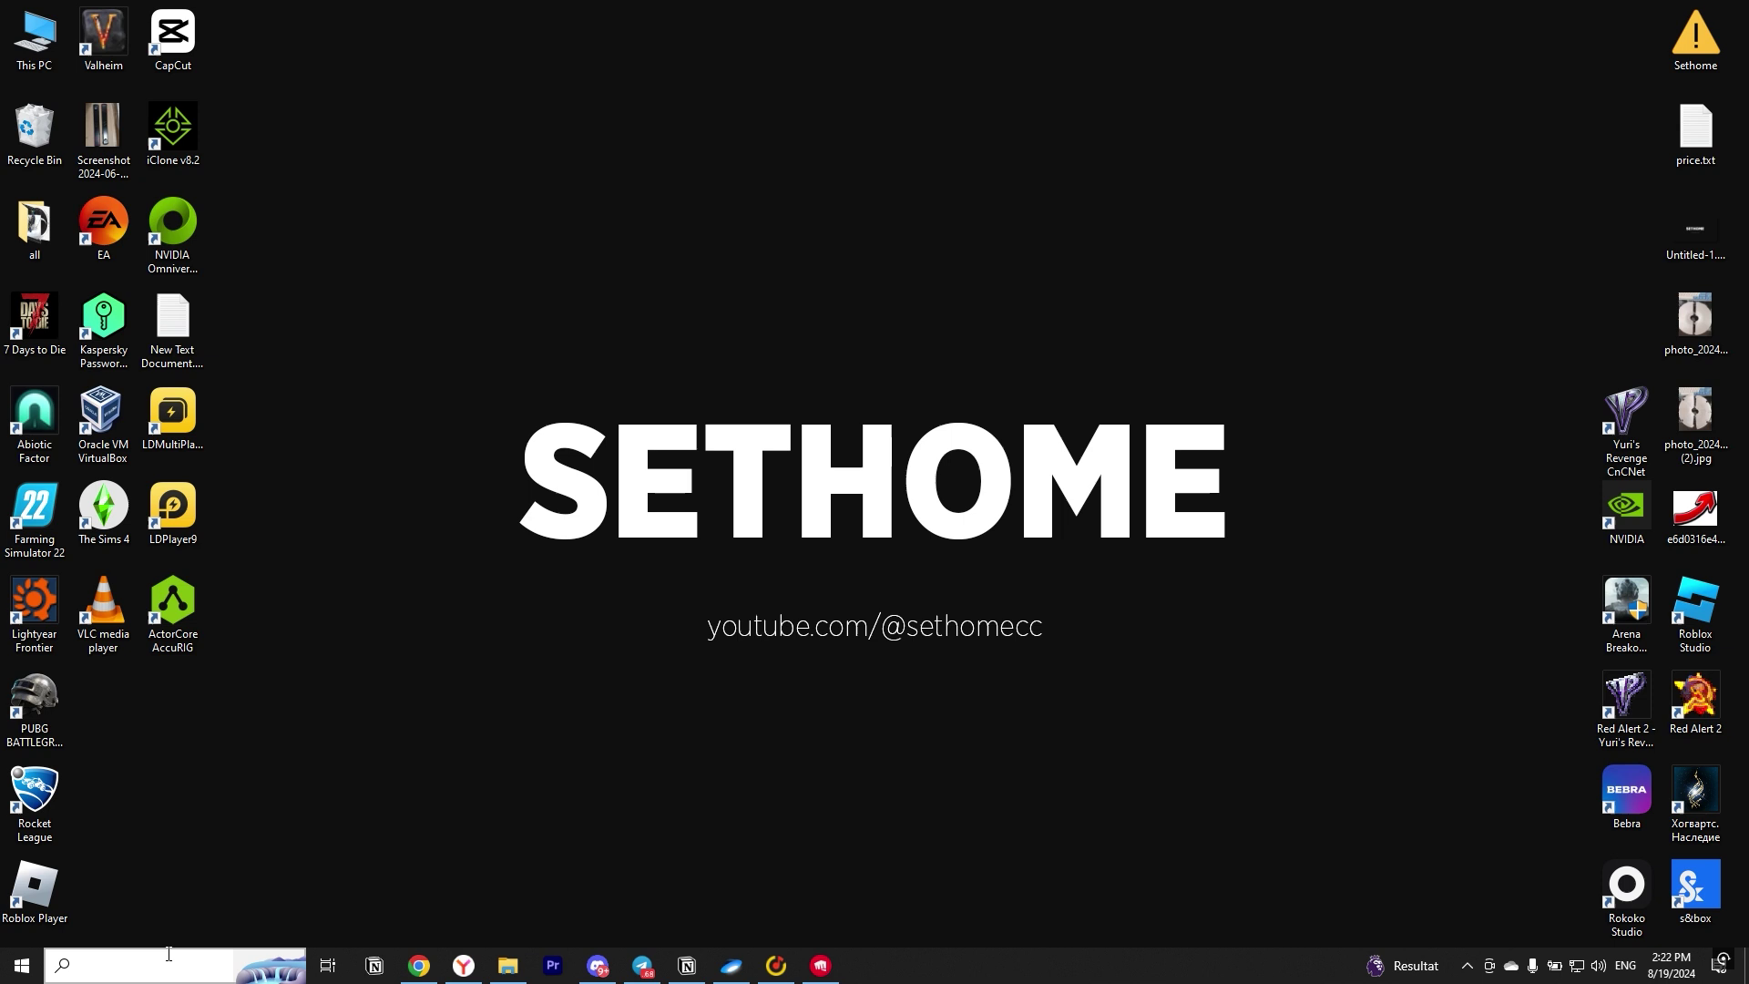
Find 'valorant' in search, go to its file location, and open the VALORANT shortcut's Properties
left_click(168, 954)
type("valoran")
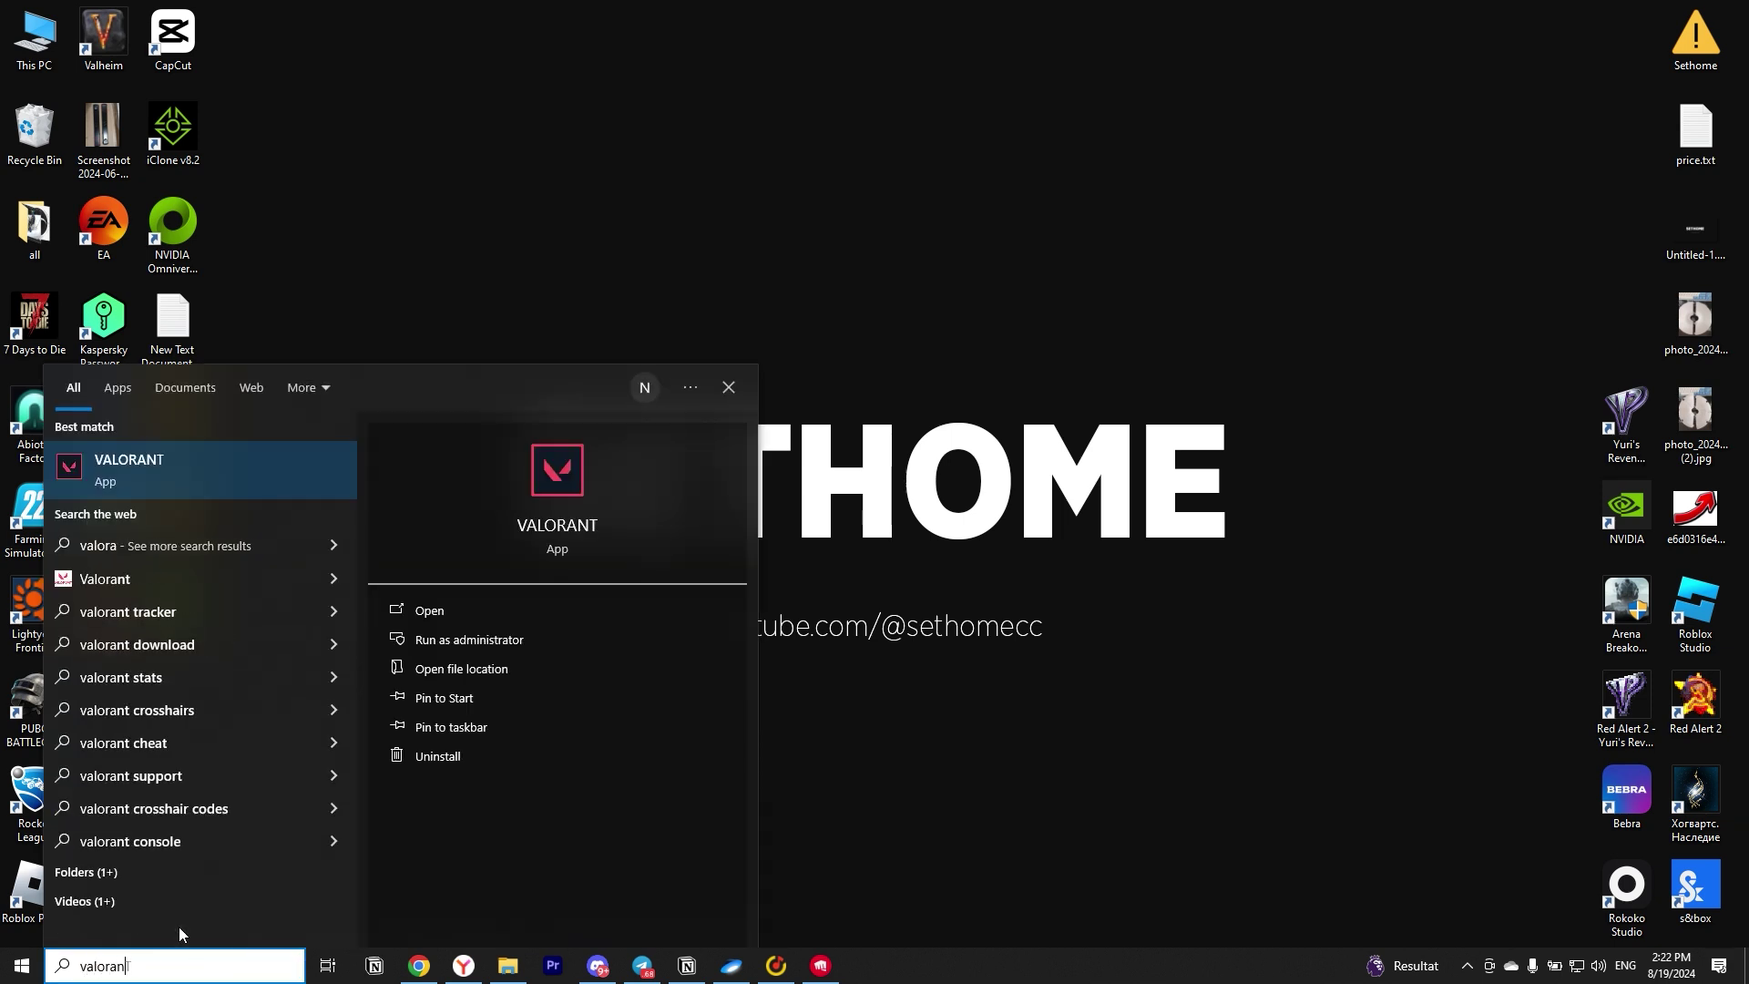
type("t")
right_click(201, 473)
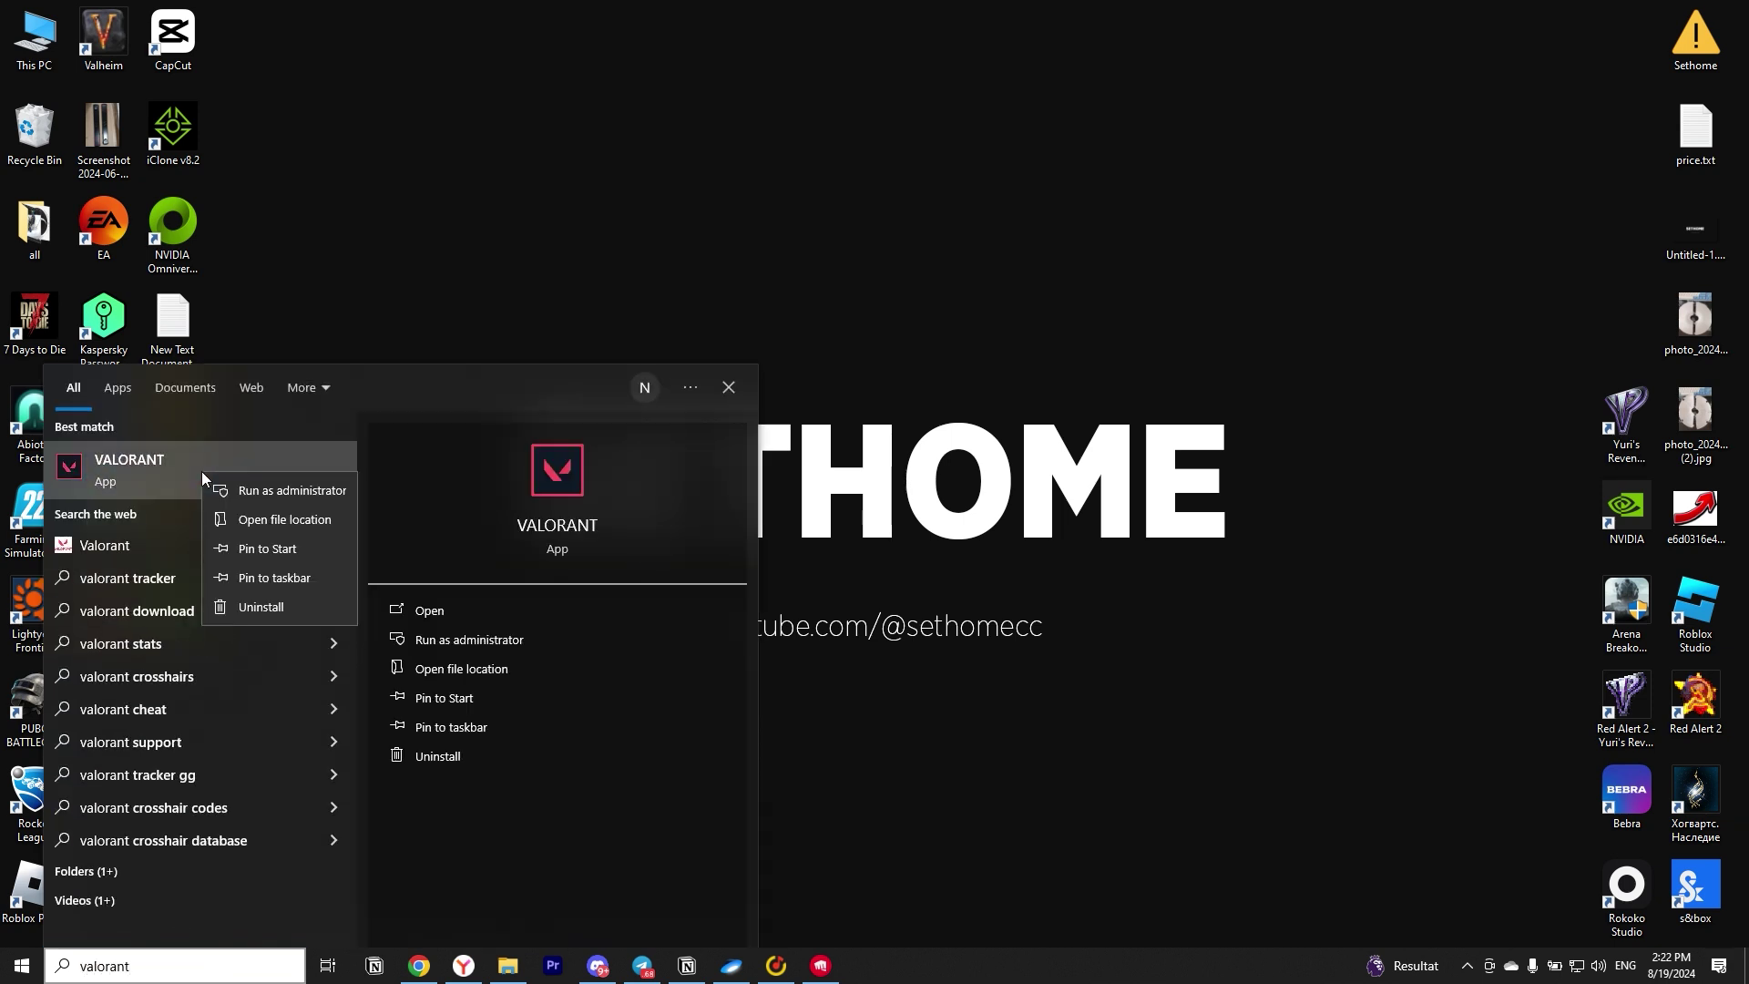
left_click(266, 511)
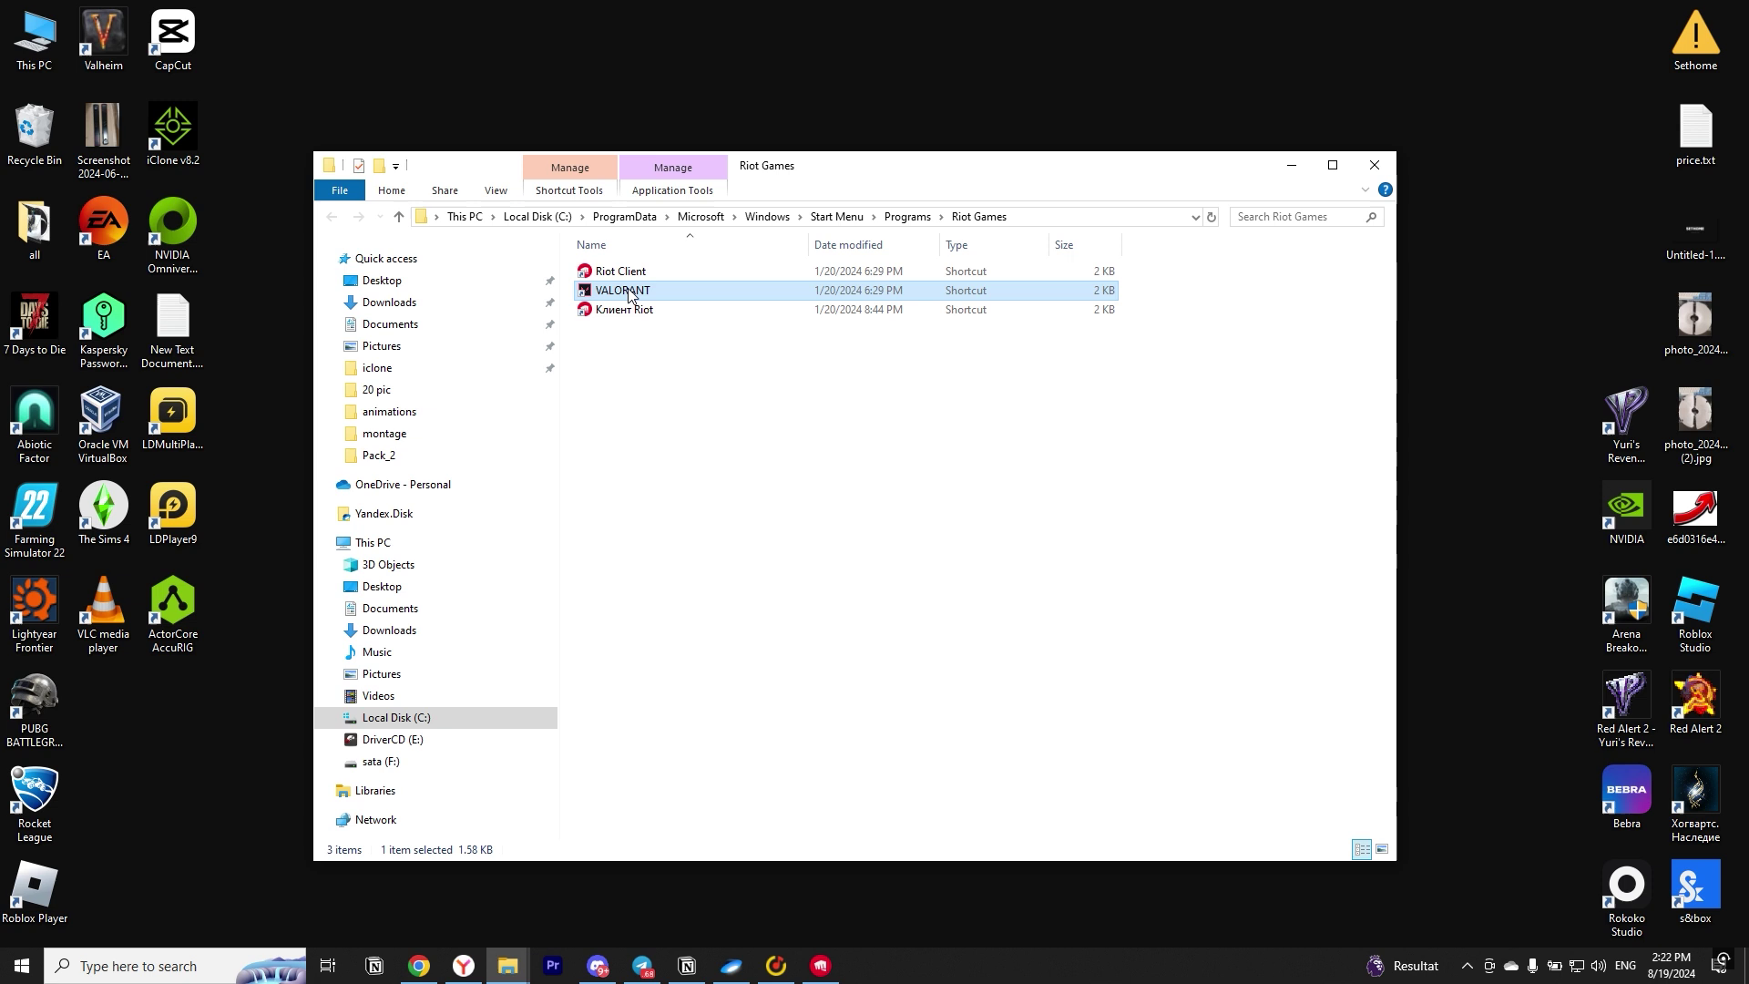
right_click(629, 290)
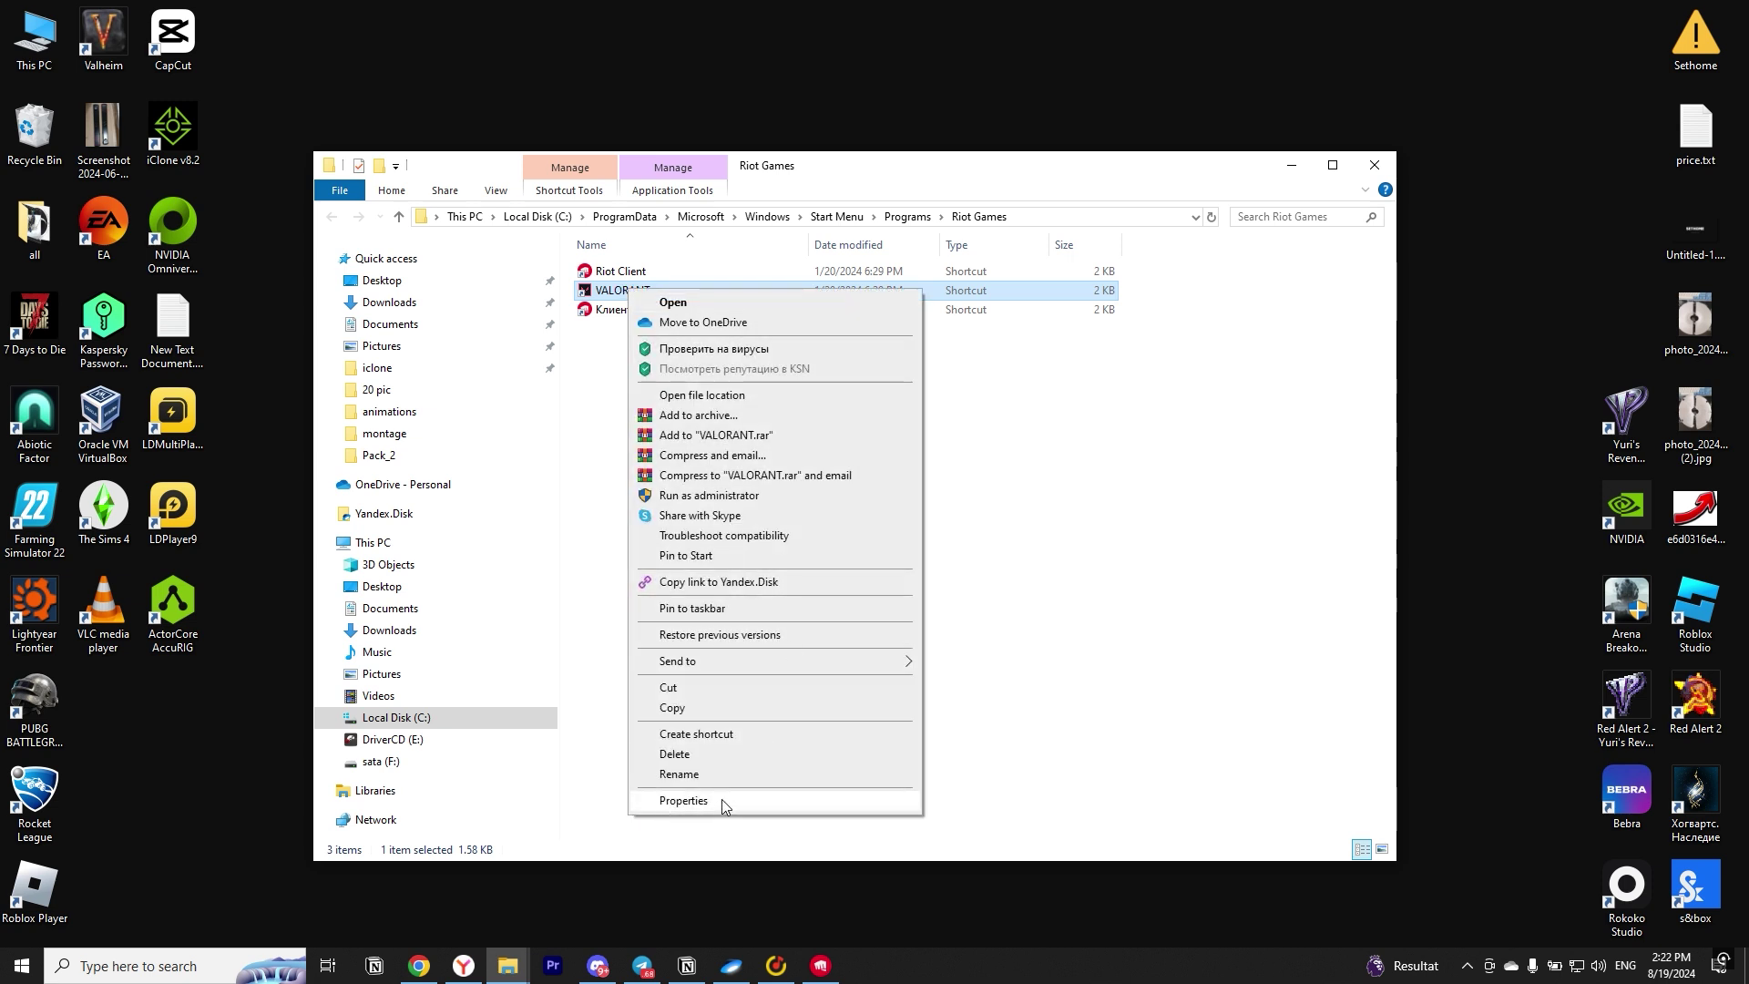
left_click(684, 801)
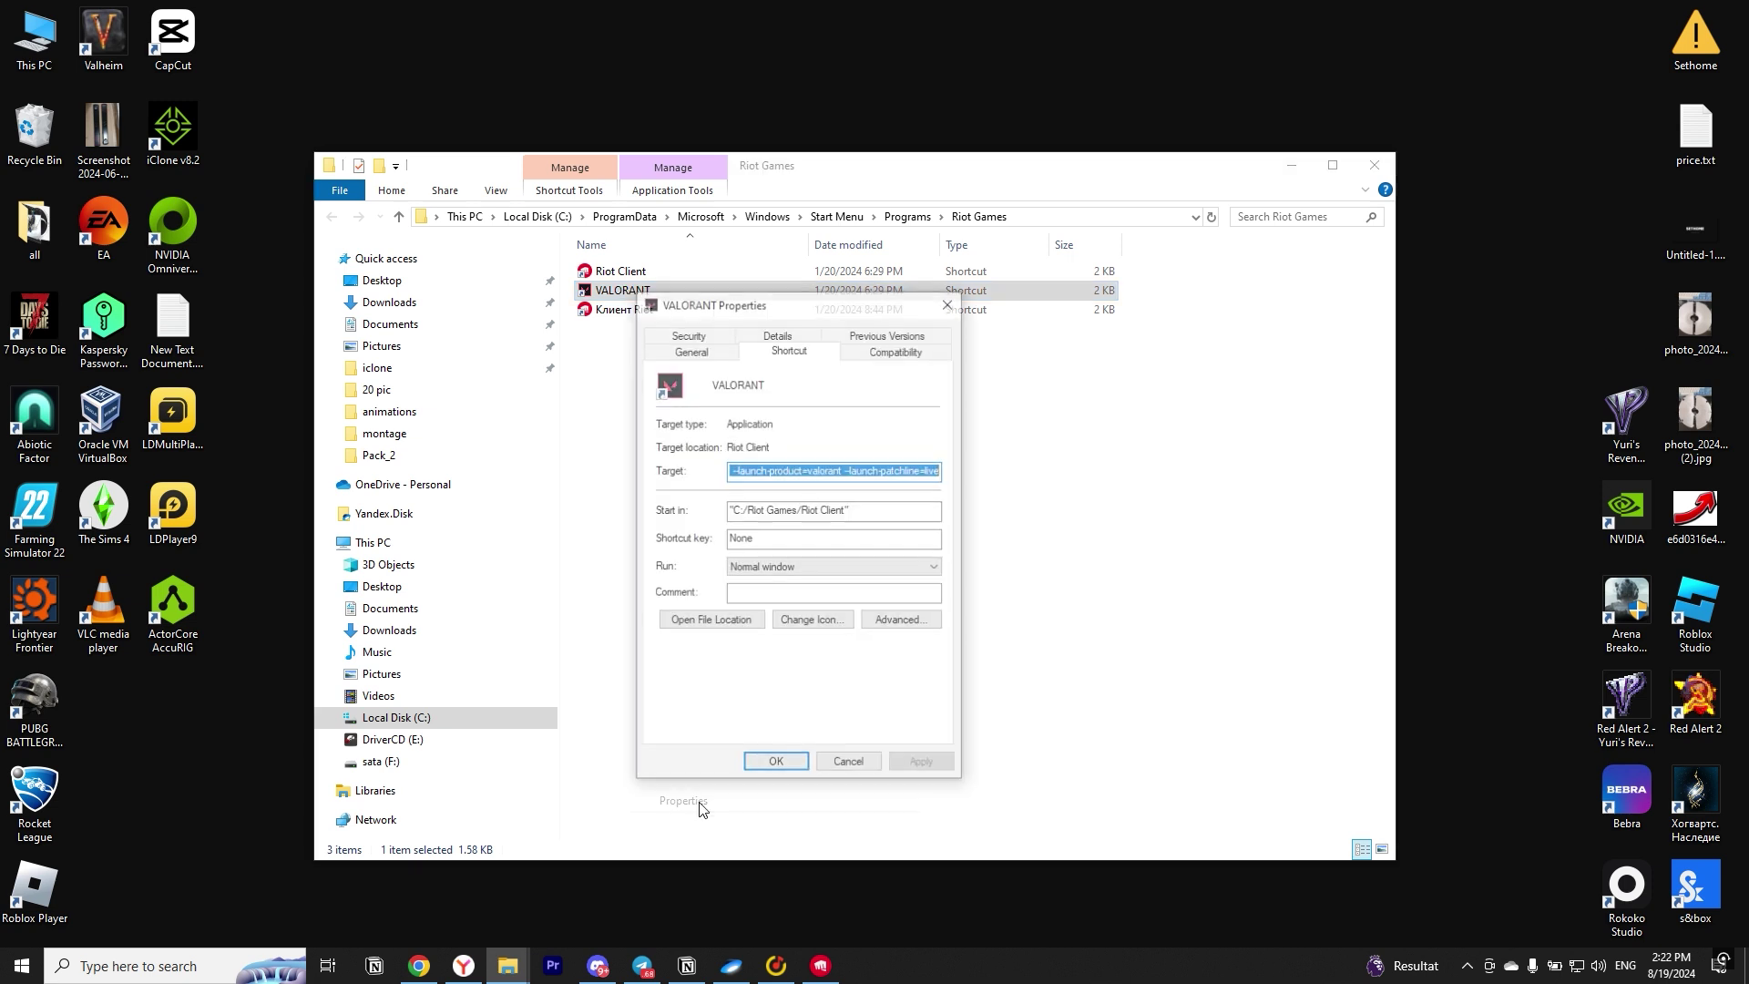
Open the shortcut's target folder and trim the address to C:\Riot Games
left_click(711, 622)
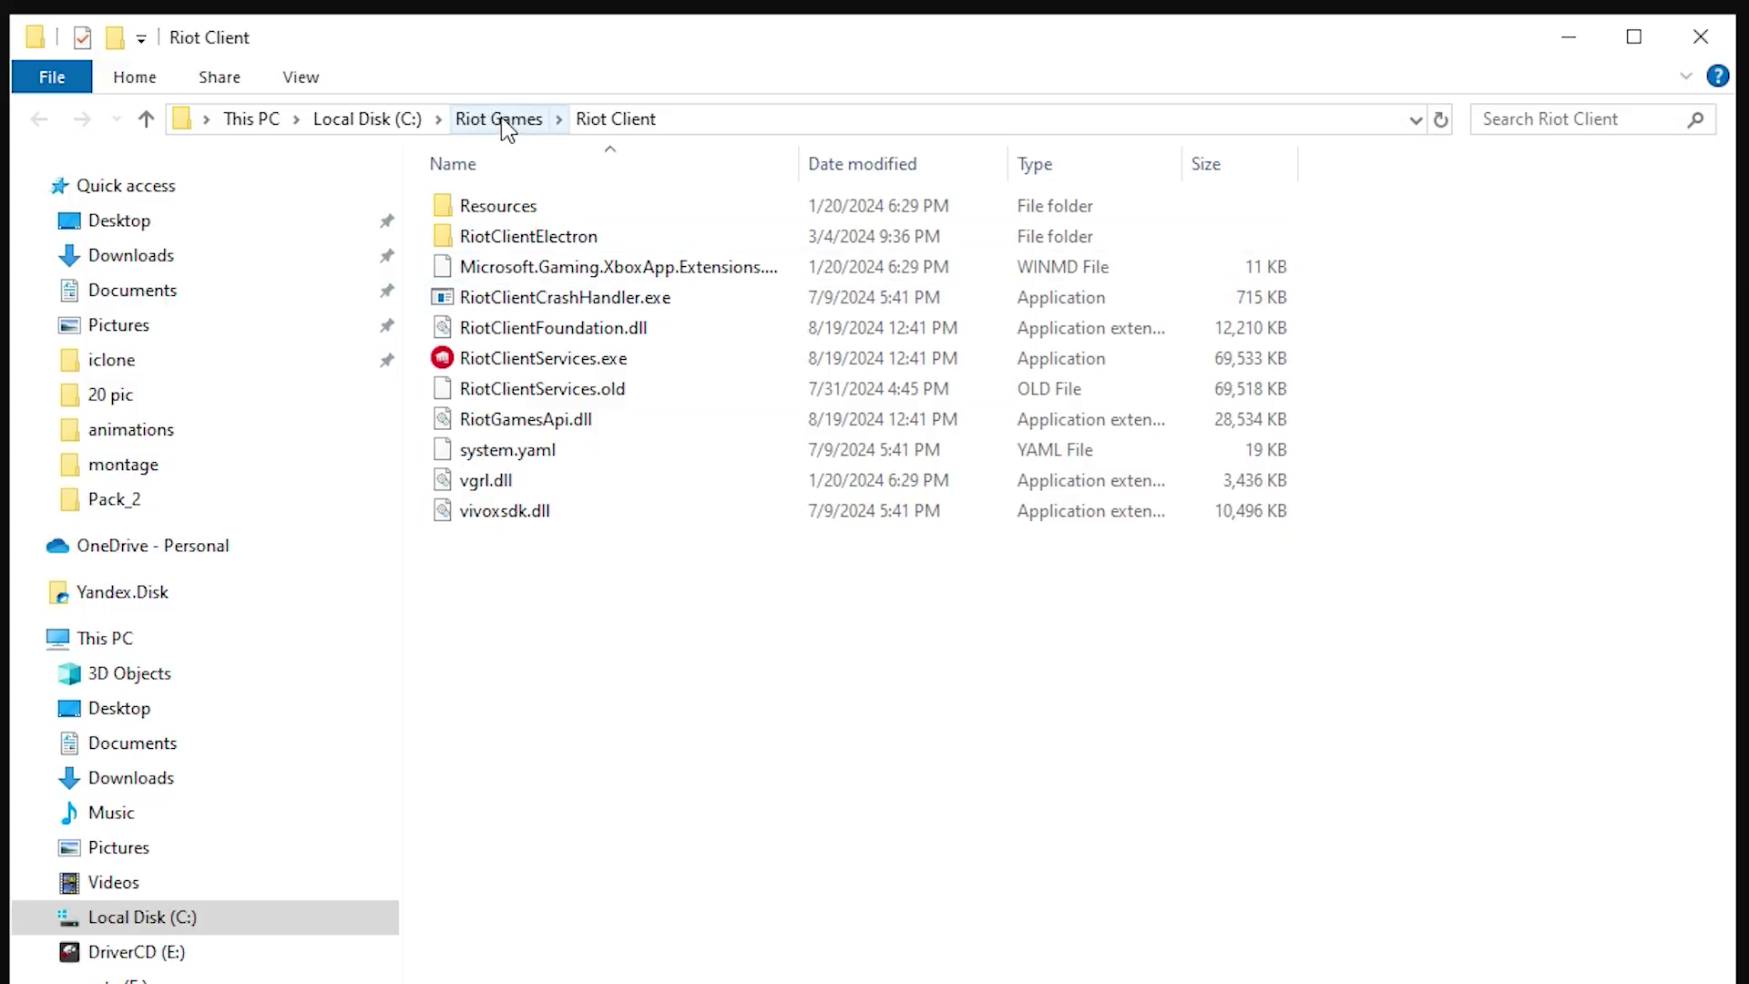
left_click(730, 123)
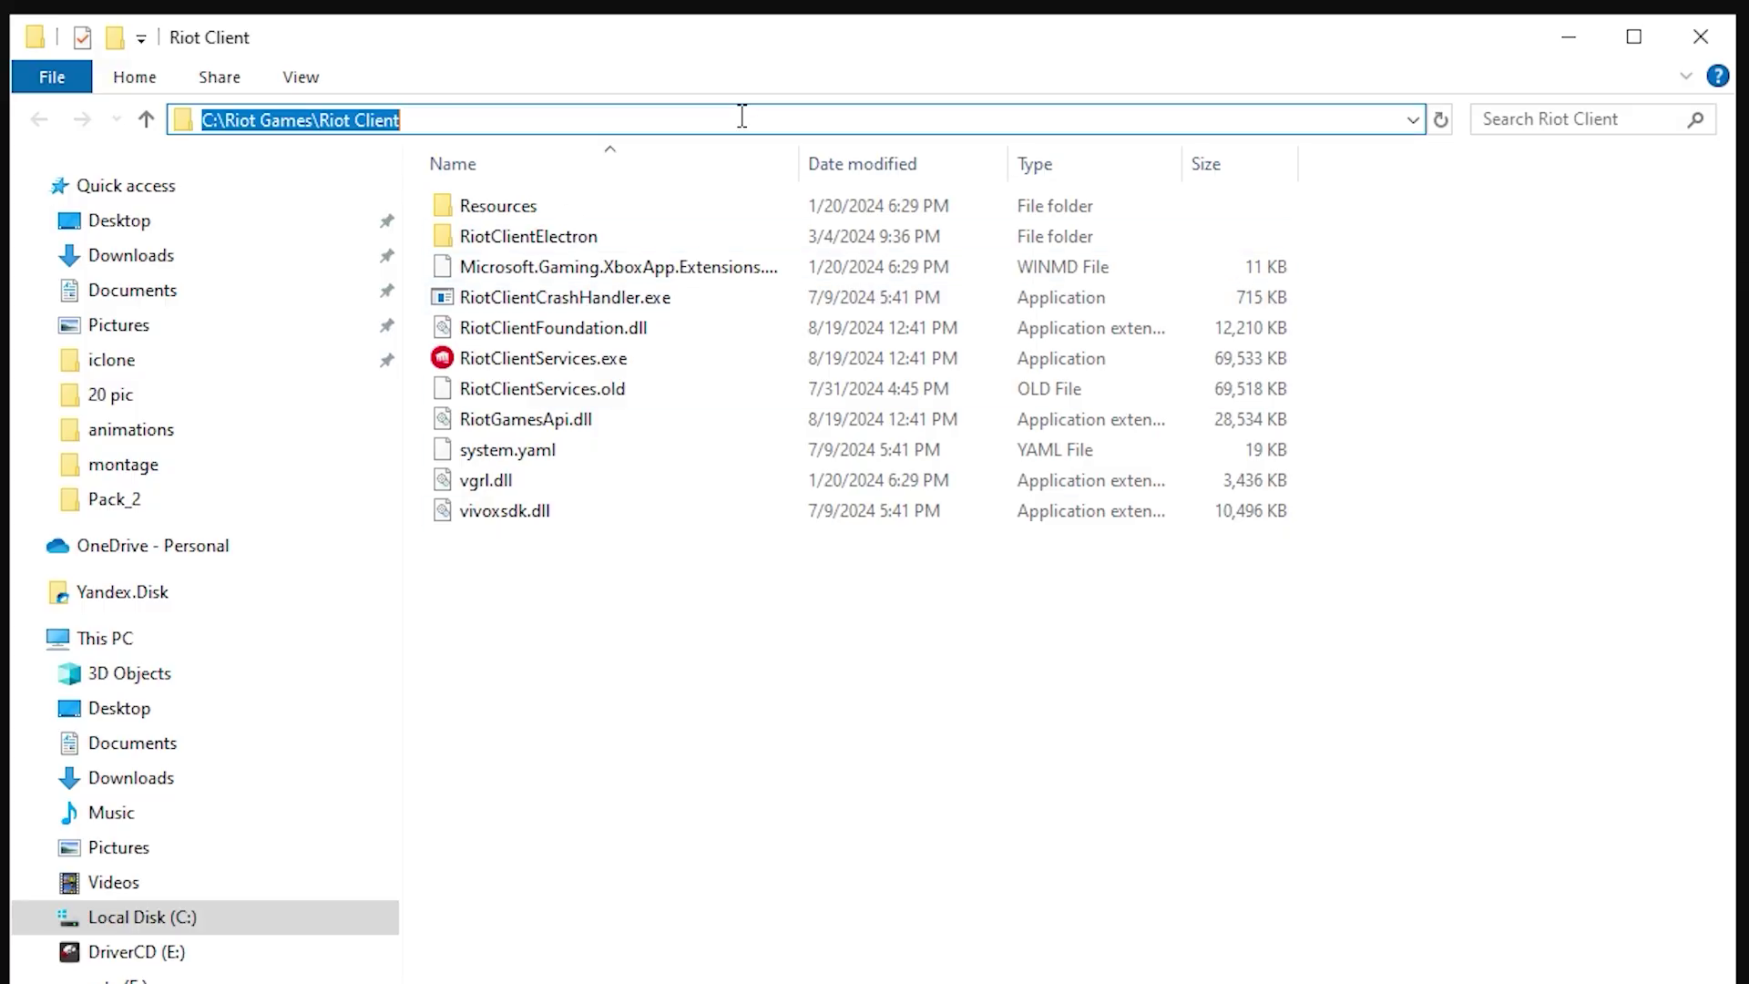
left_click_drag(743, 117, 327, 143)
key("BackSpace")
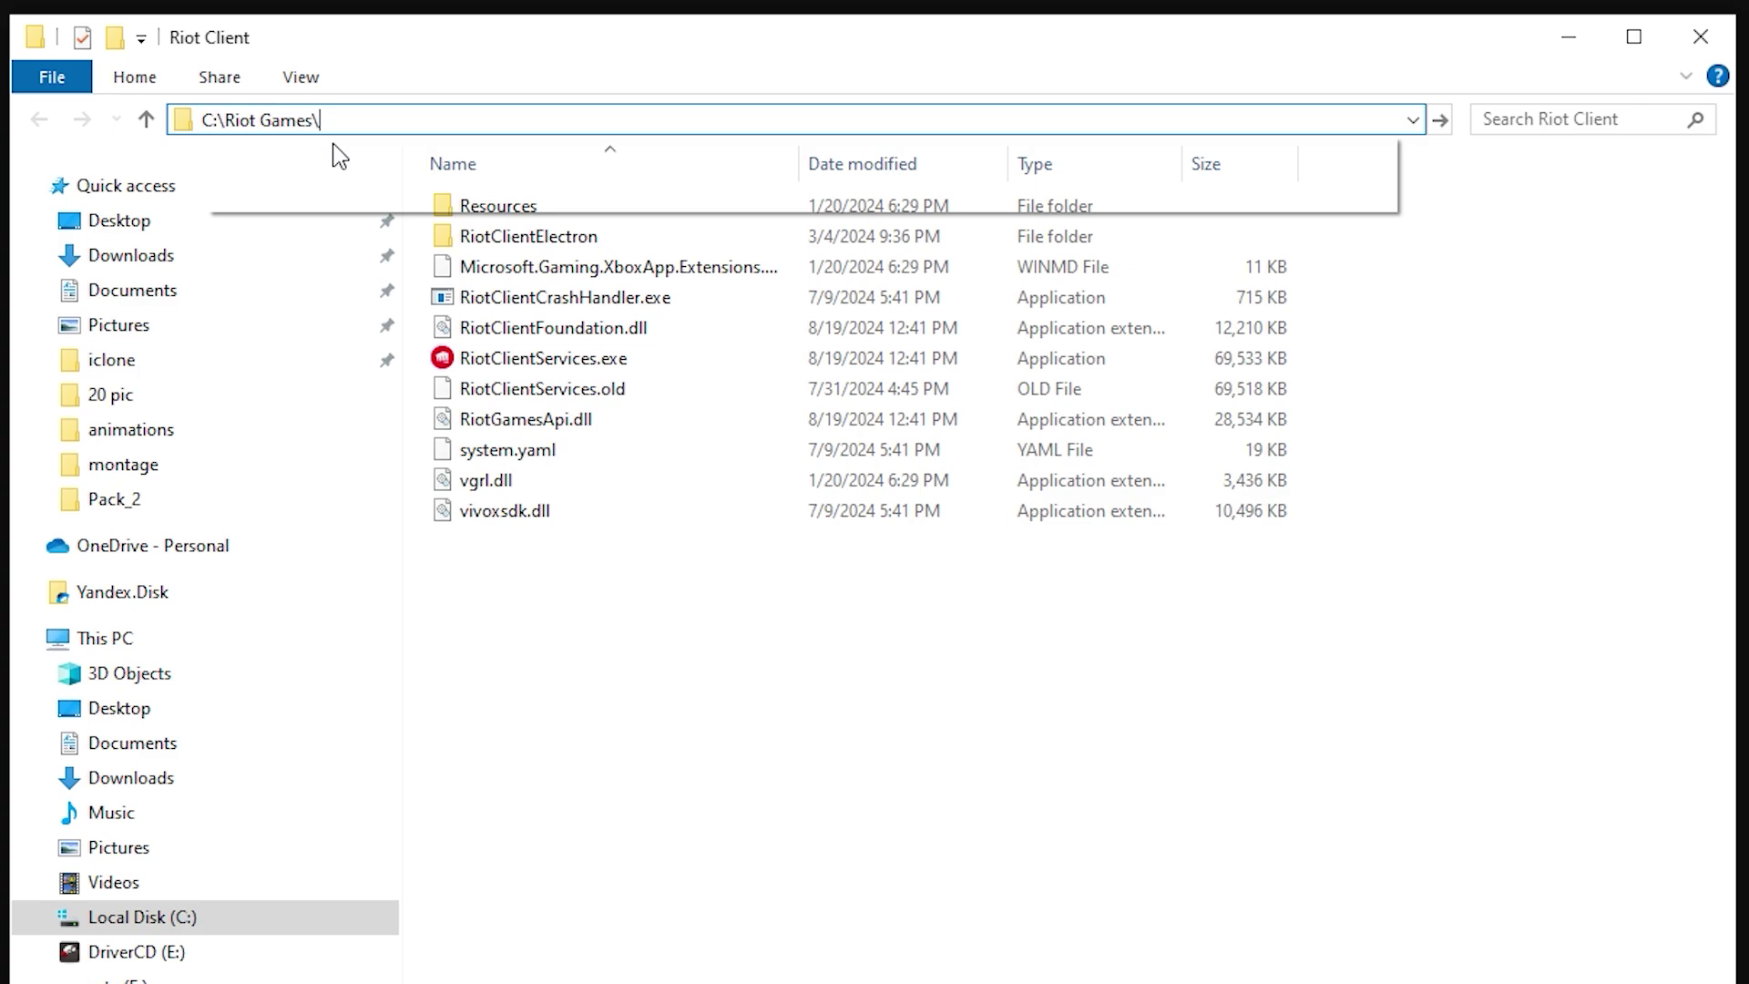
key("Return")
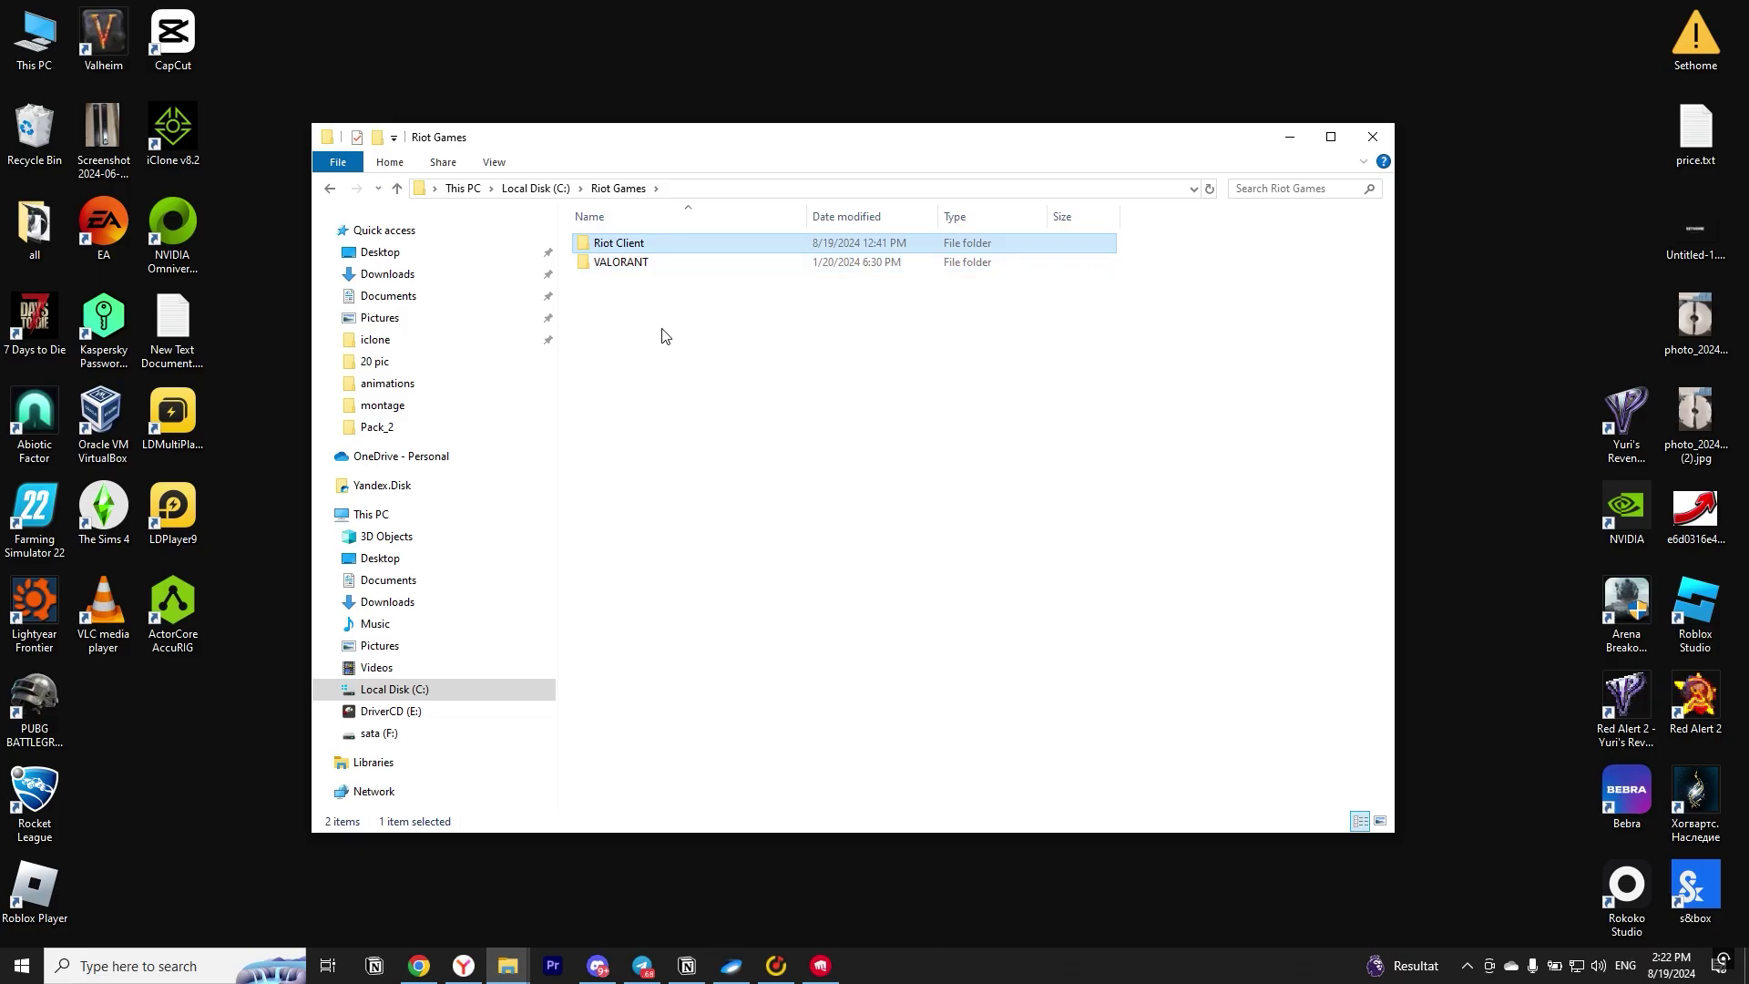
In VALORANT\live, select both Manifest .txt files and bring up their actions
left_click(629, 264)
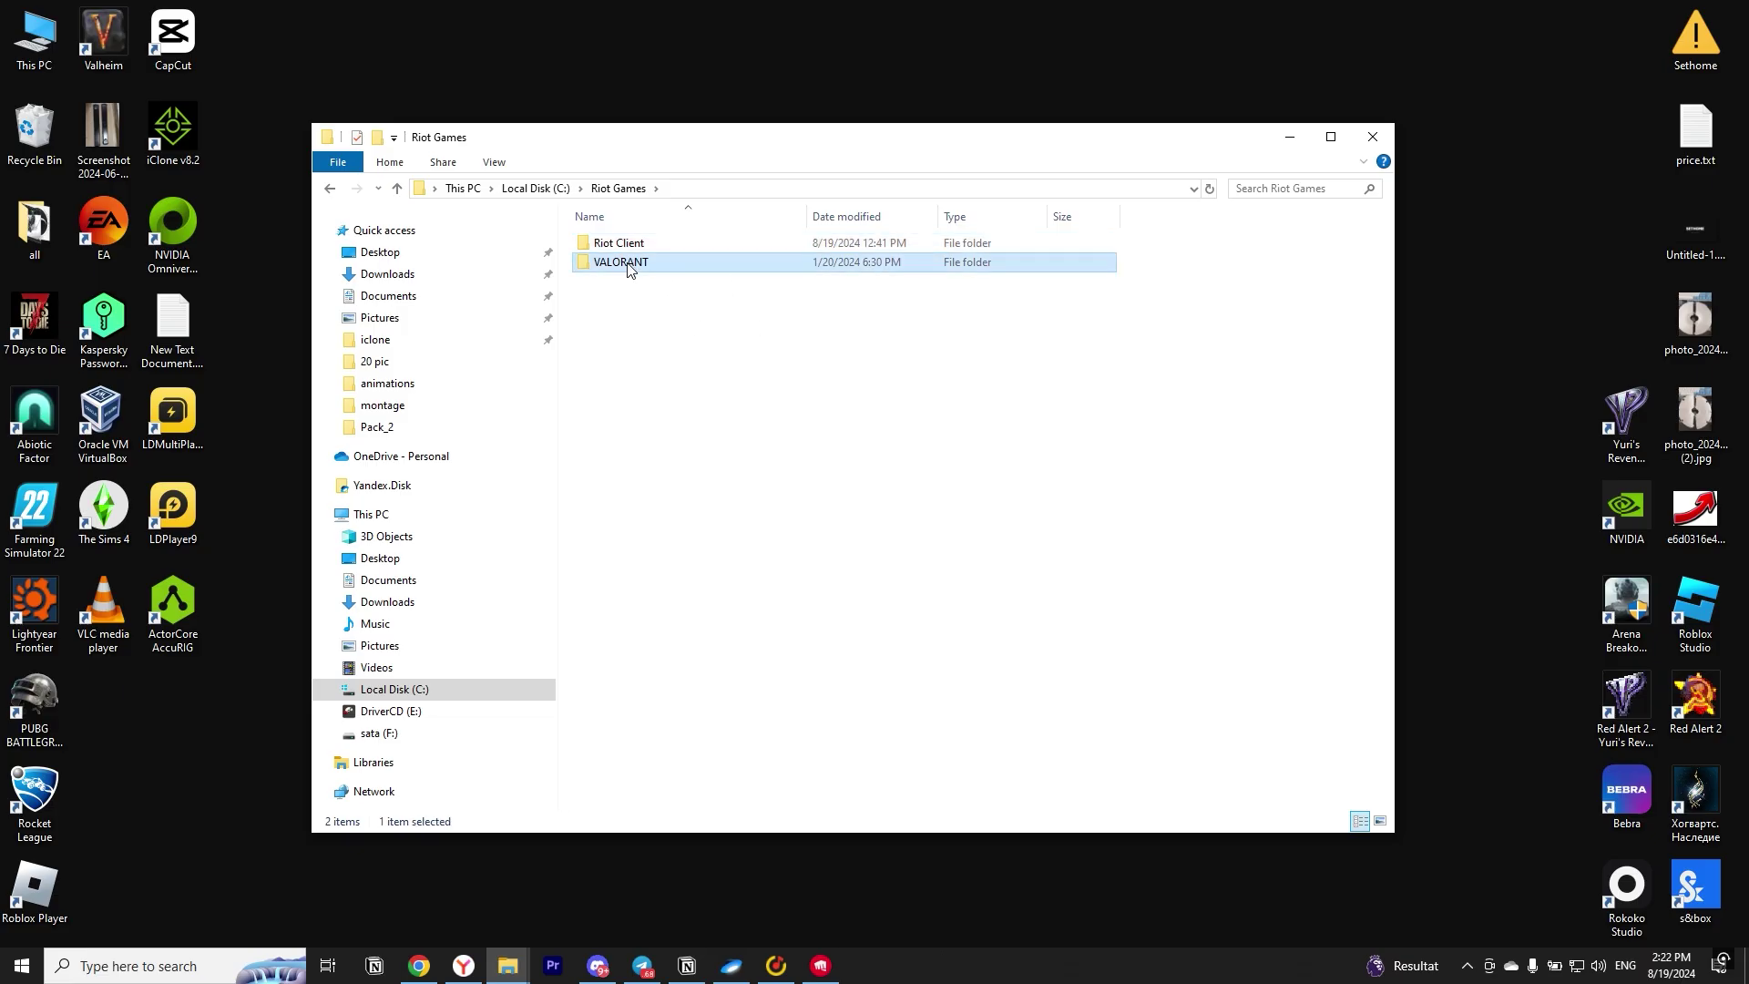
double_click(629, 264)
double_click(601, 243)
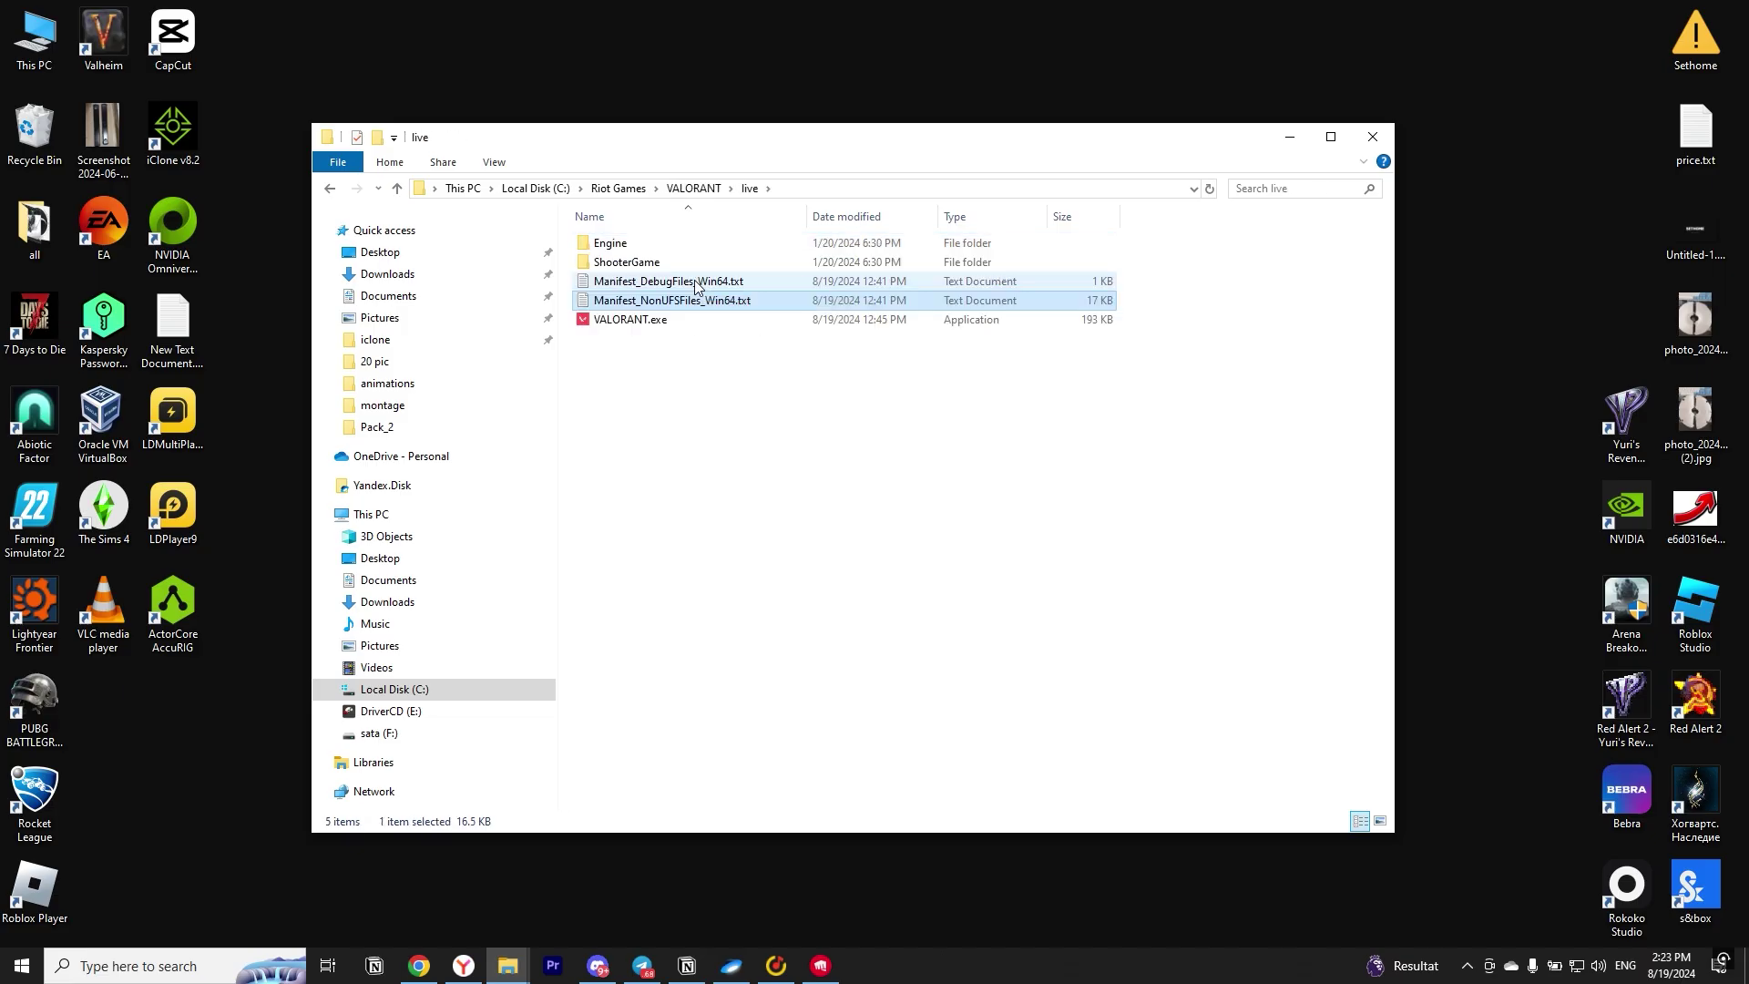
left_click(692, 300)
left_click_drag(1171, 313, 688, 277)
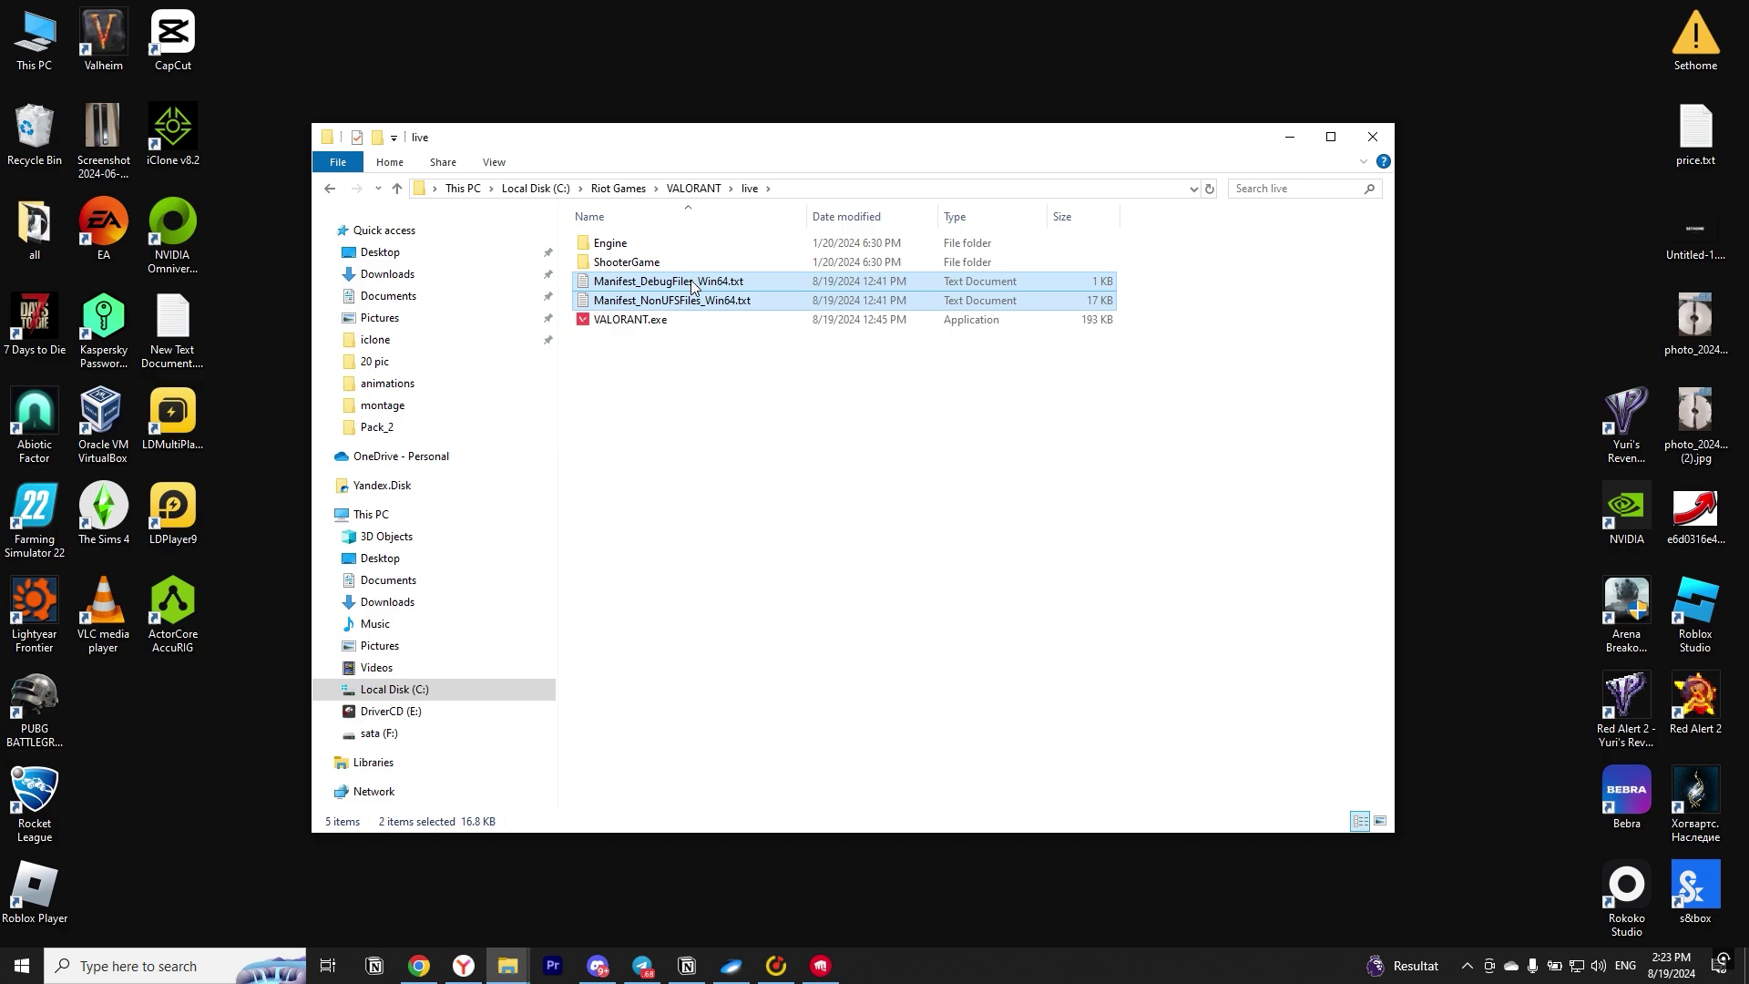
right_click(694, 286)
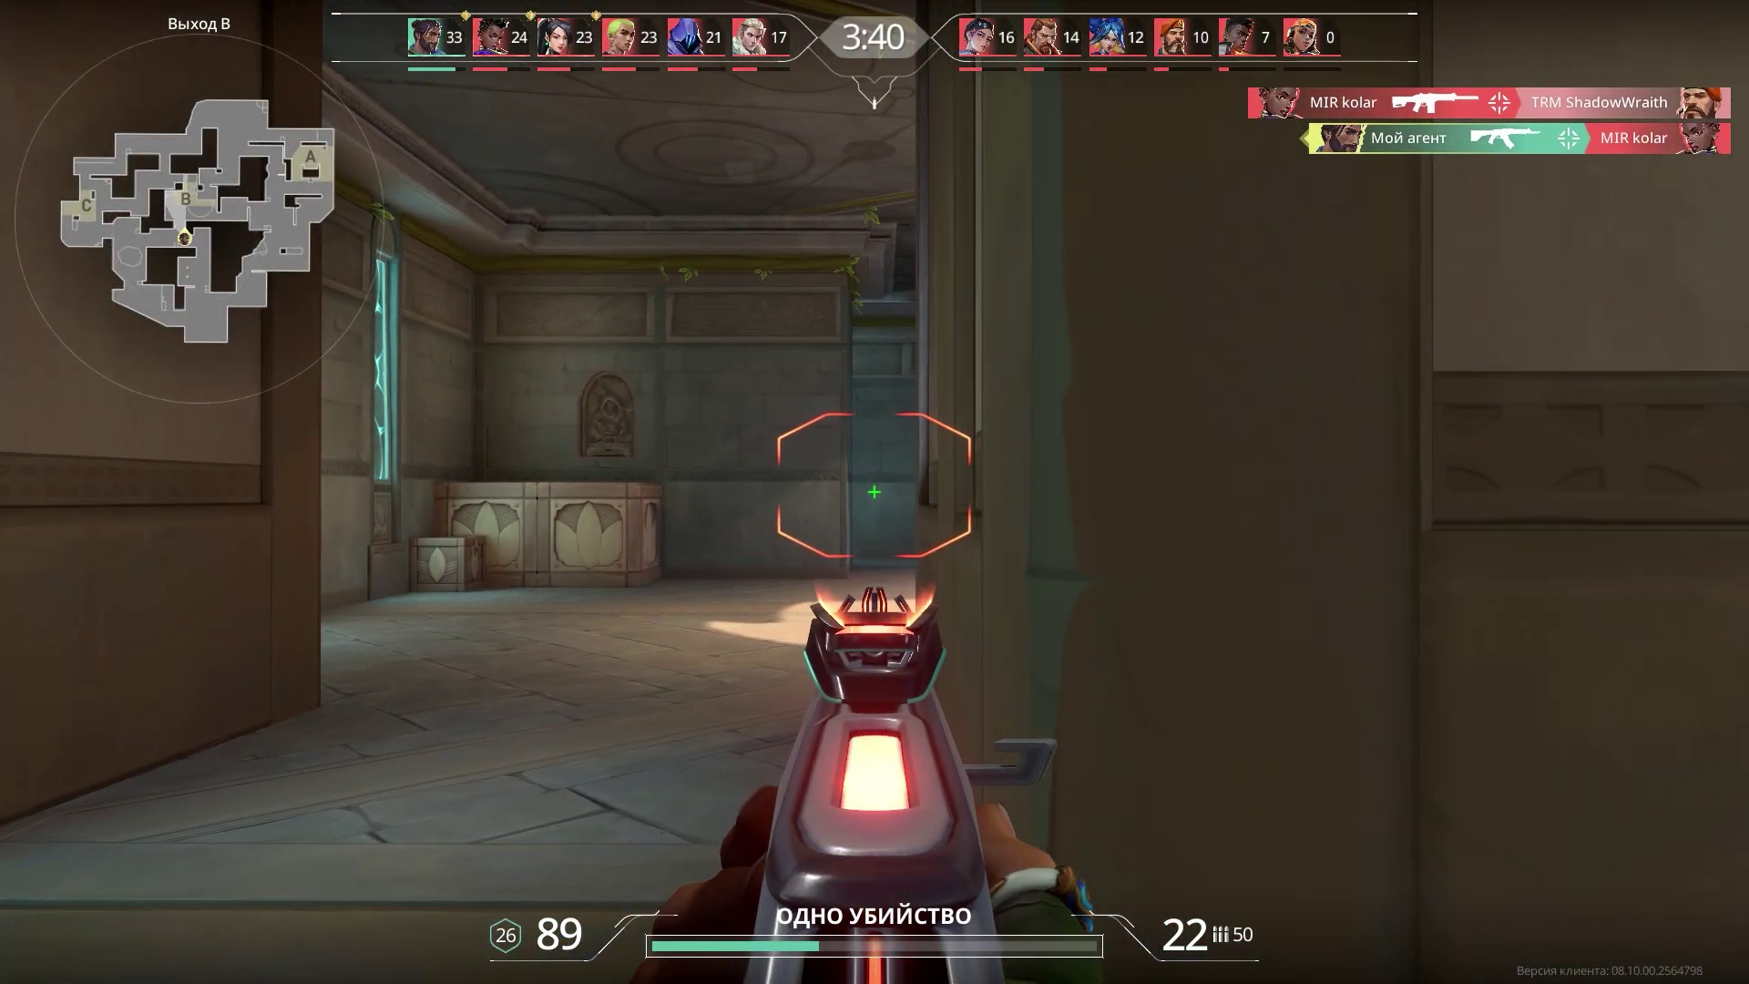
left_click_drag(1241, 769, 607, 423)
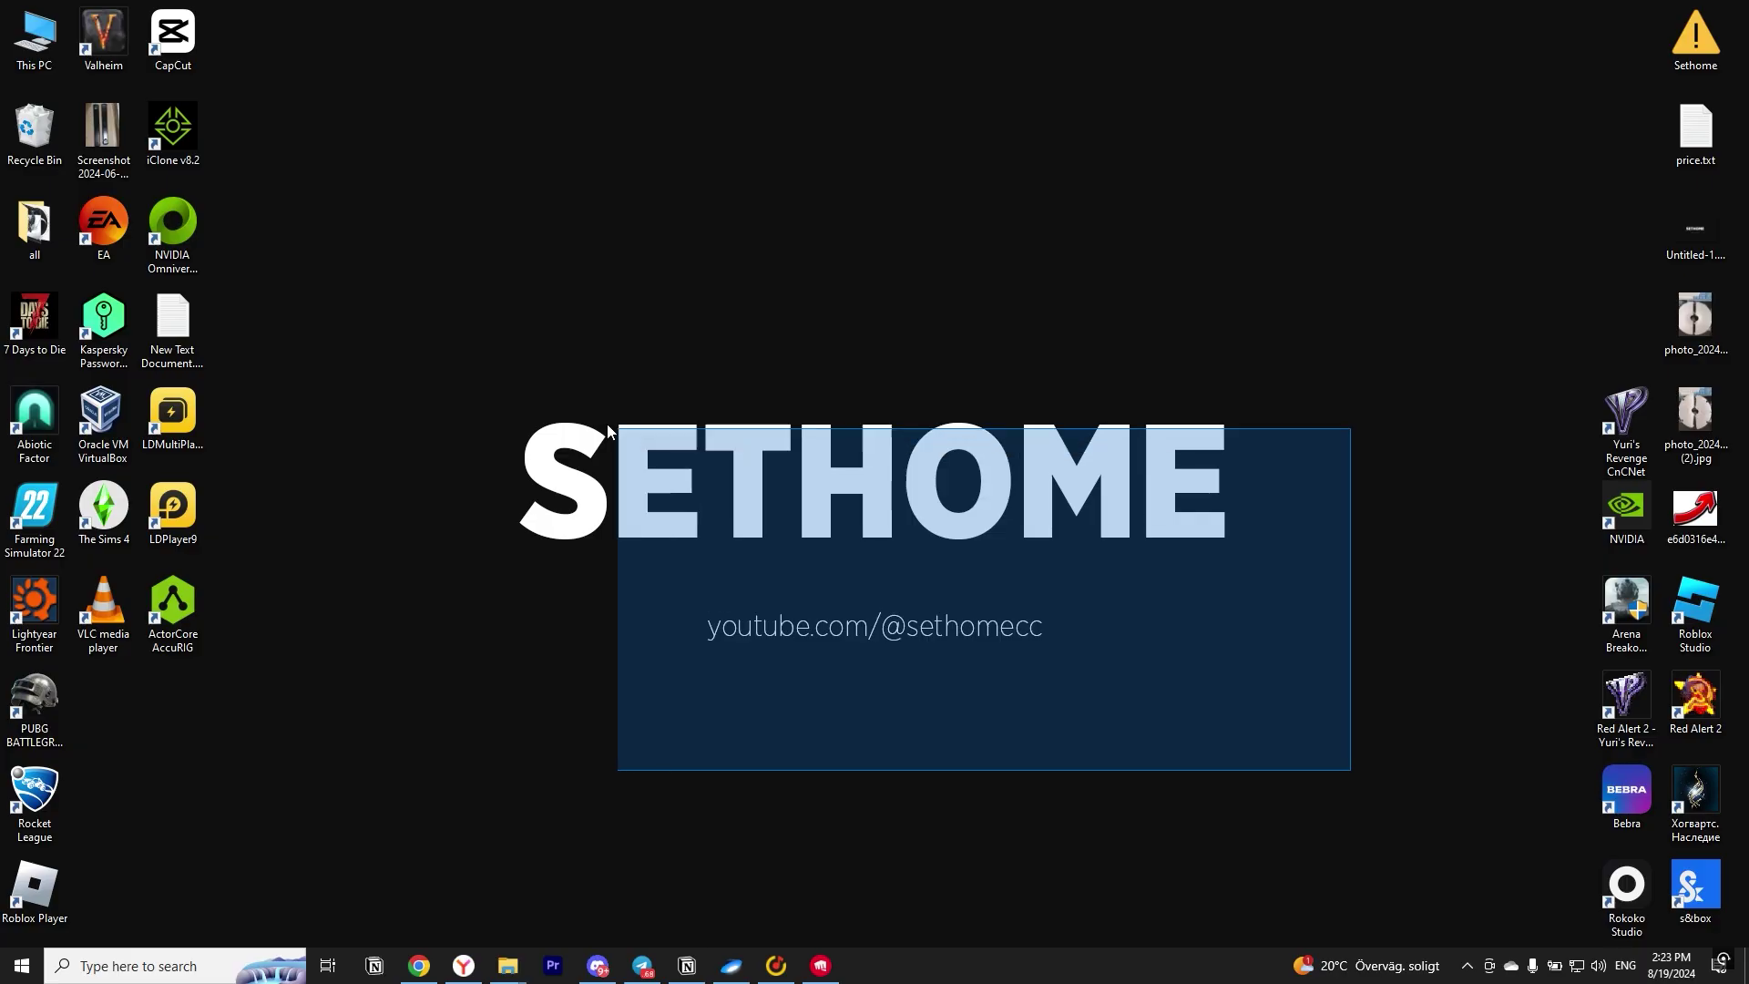
mouse_move(542, 369)
left_mouse_down()
mouse_move(1227, 724)
mouse_move(566, 374)
left_mouse_up()
Launch the Run dialog from search and run ncpa.cpl to open Network Connections
left_click(211, 966)
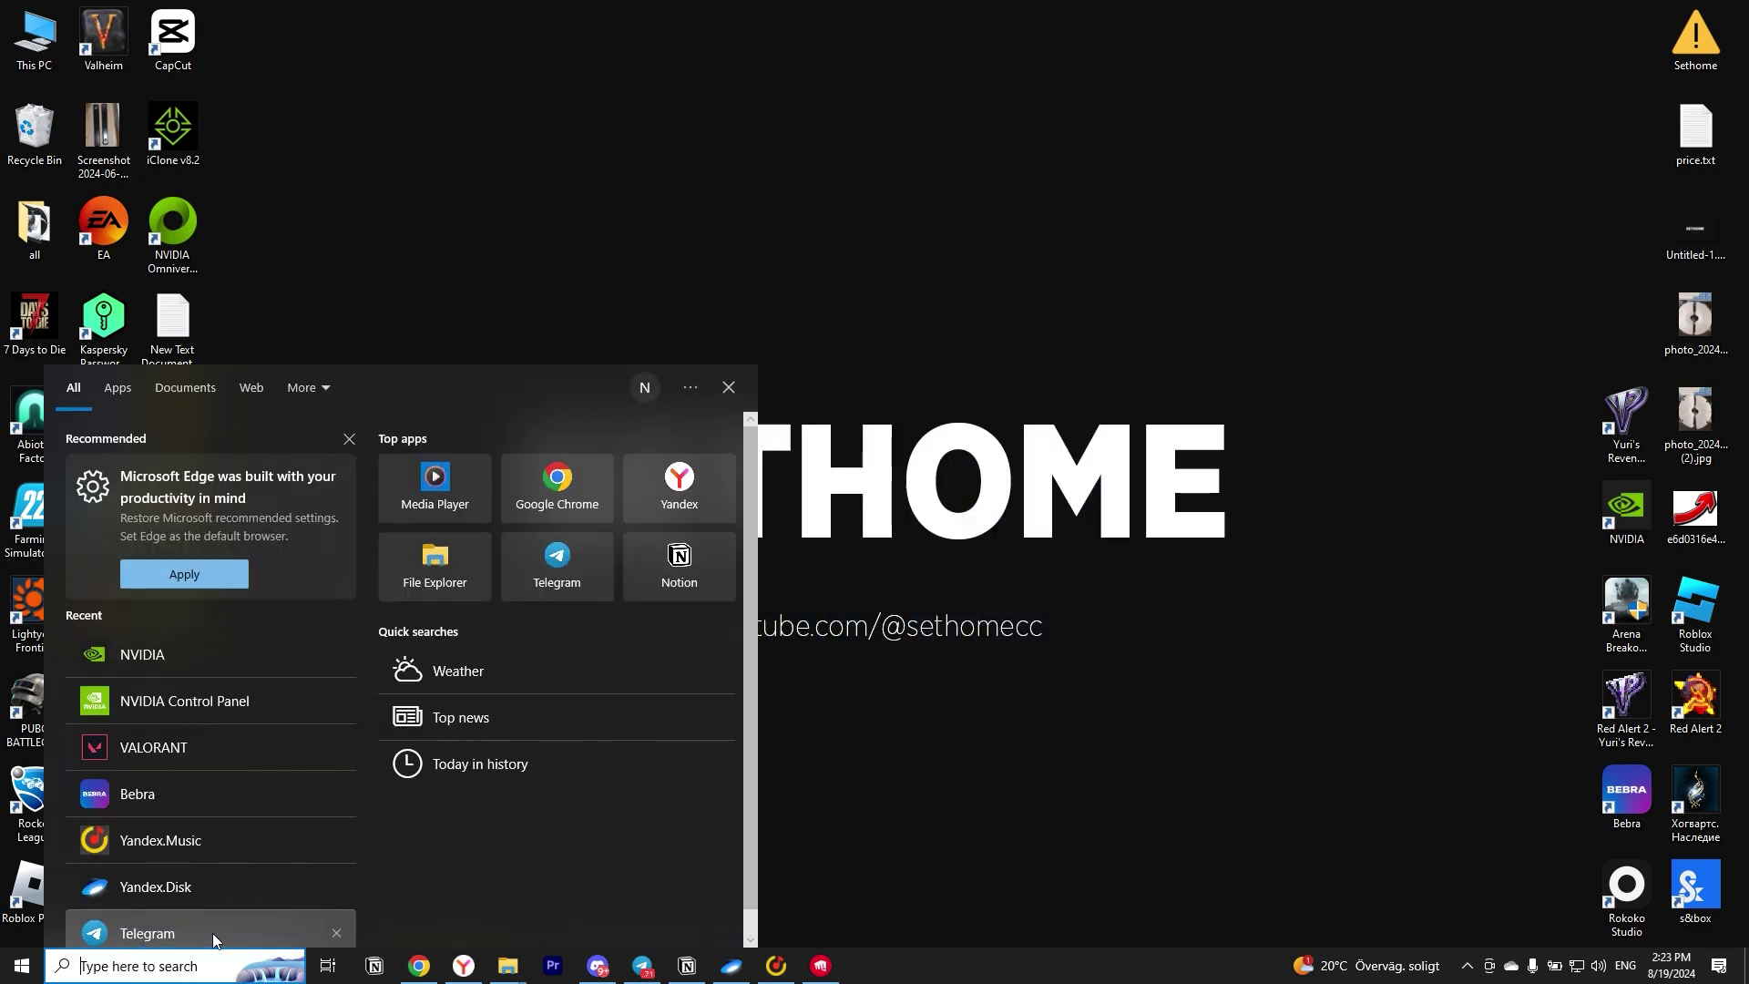
type("run")
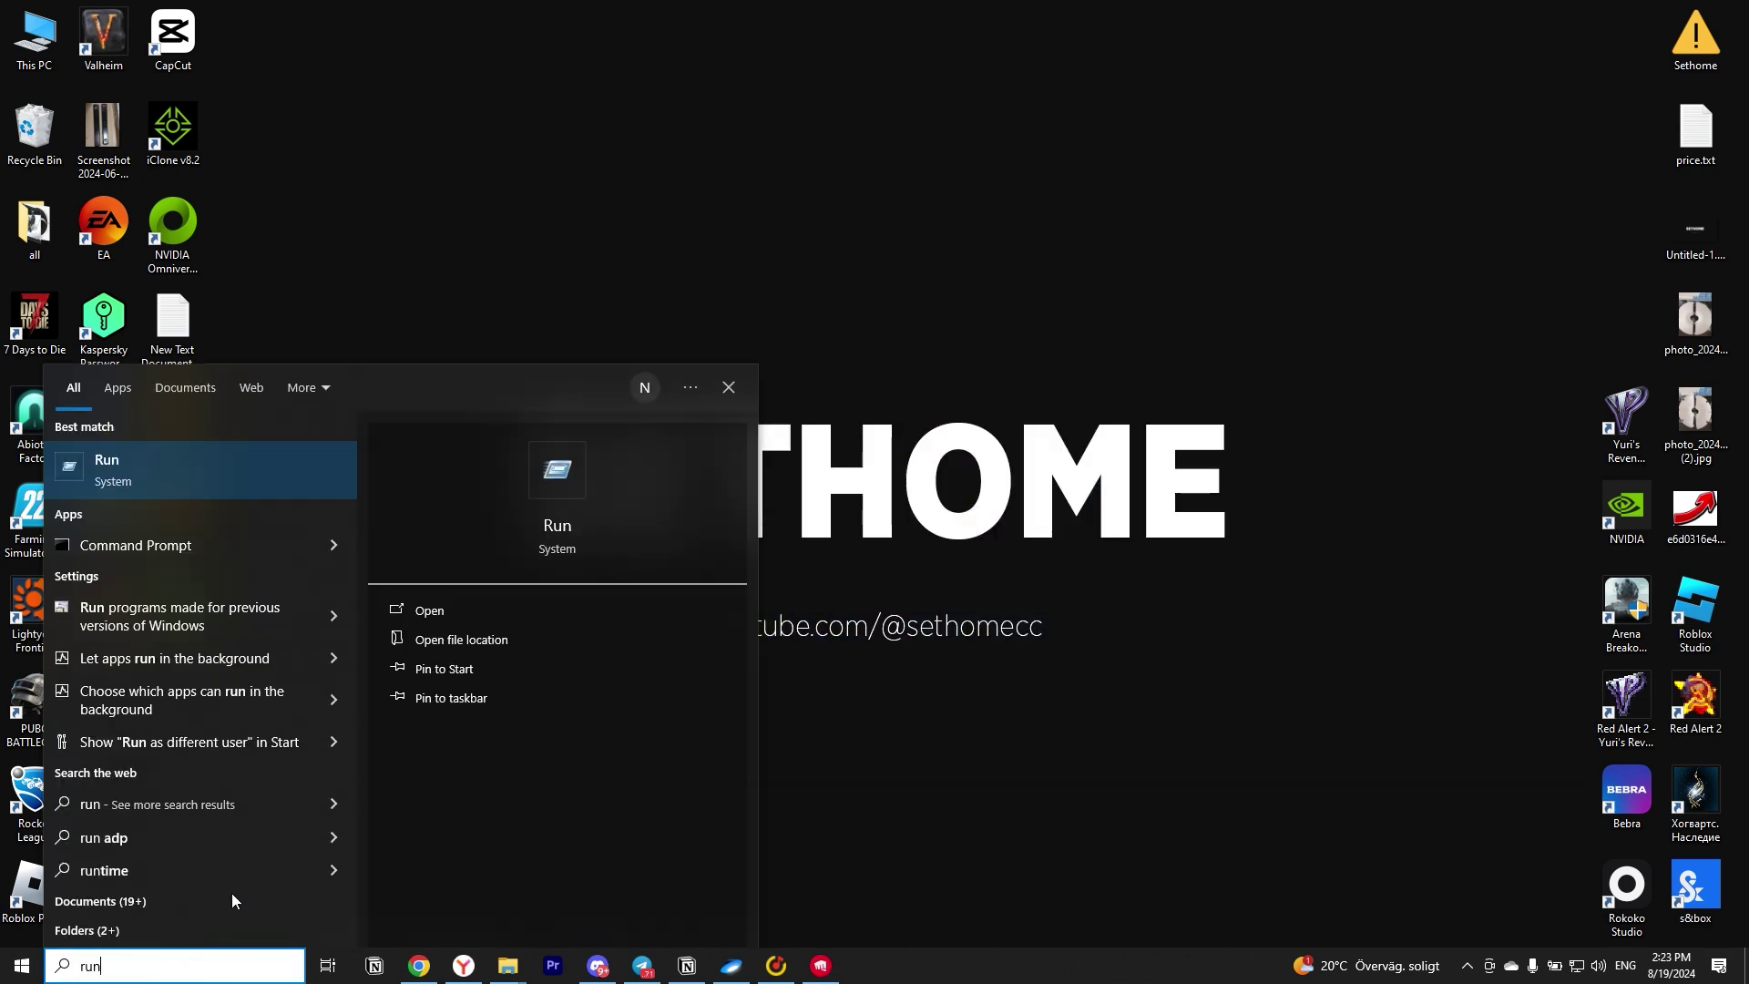
left_click(182, 461)
type("ncpa.cpl")
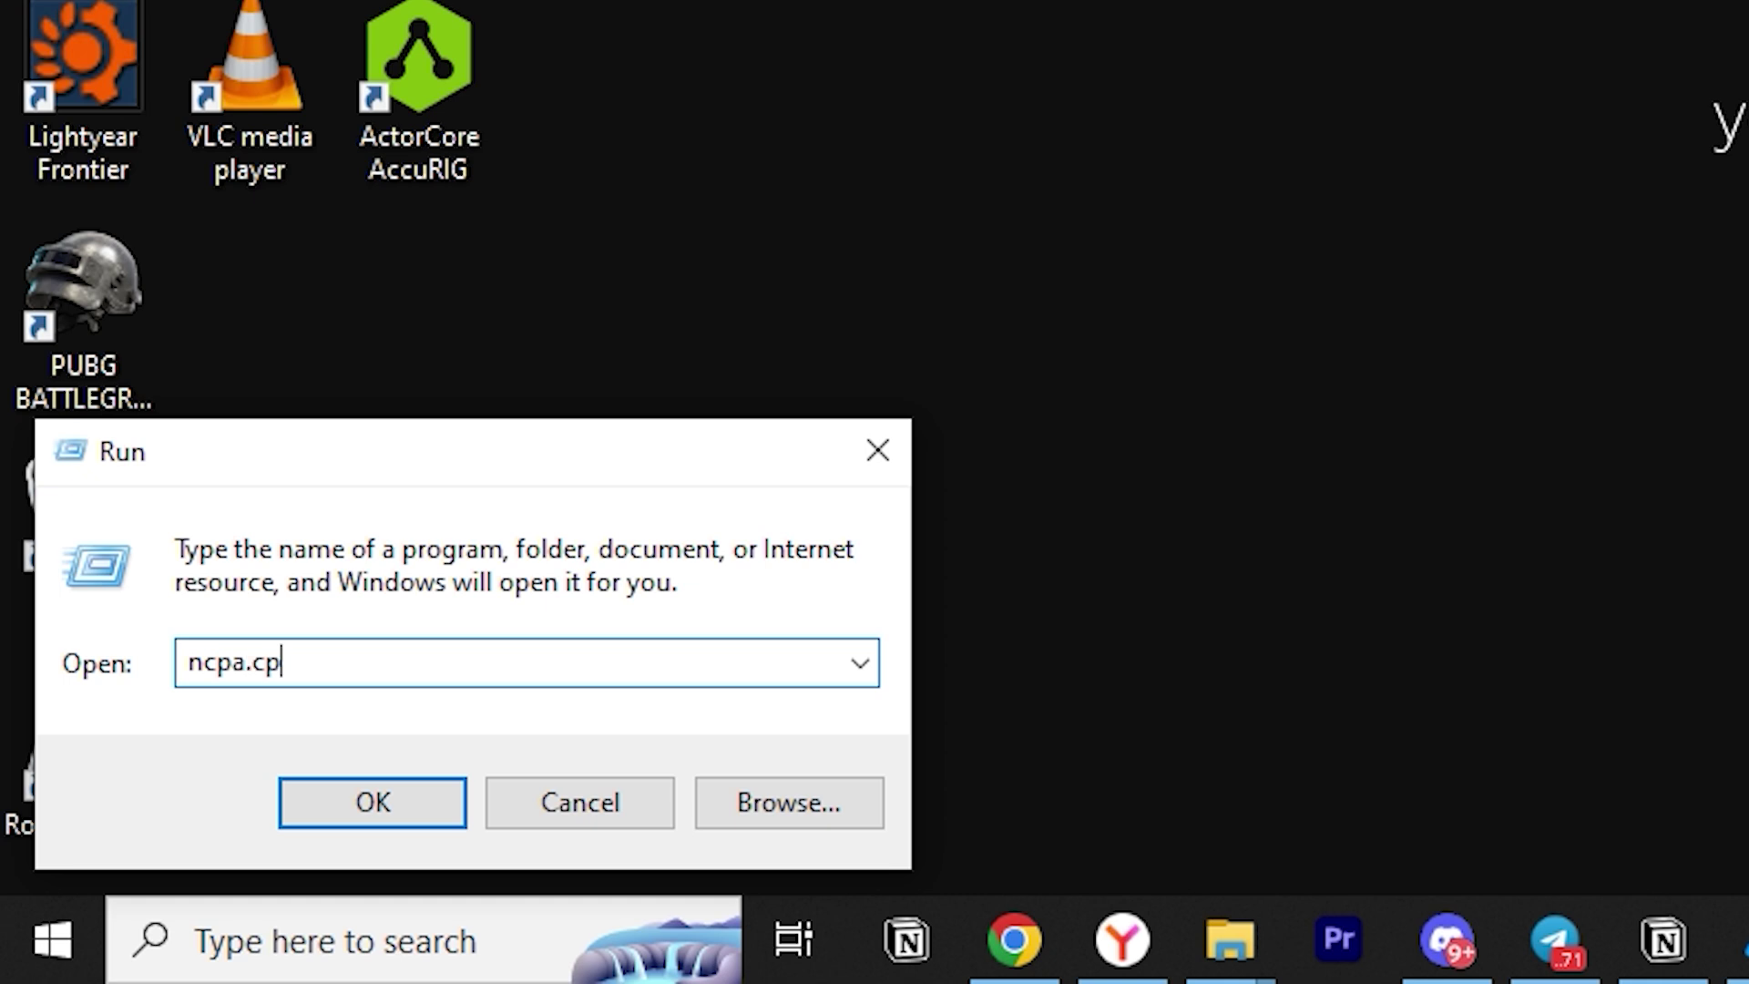
left_click(369, 801)
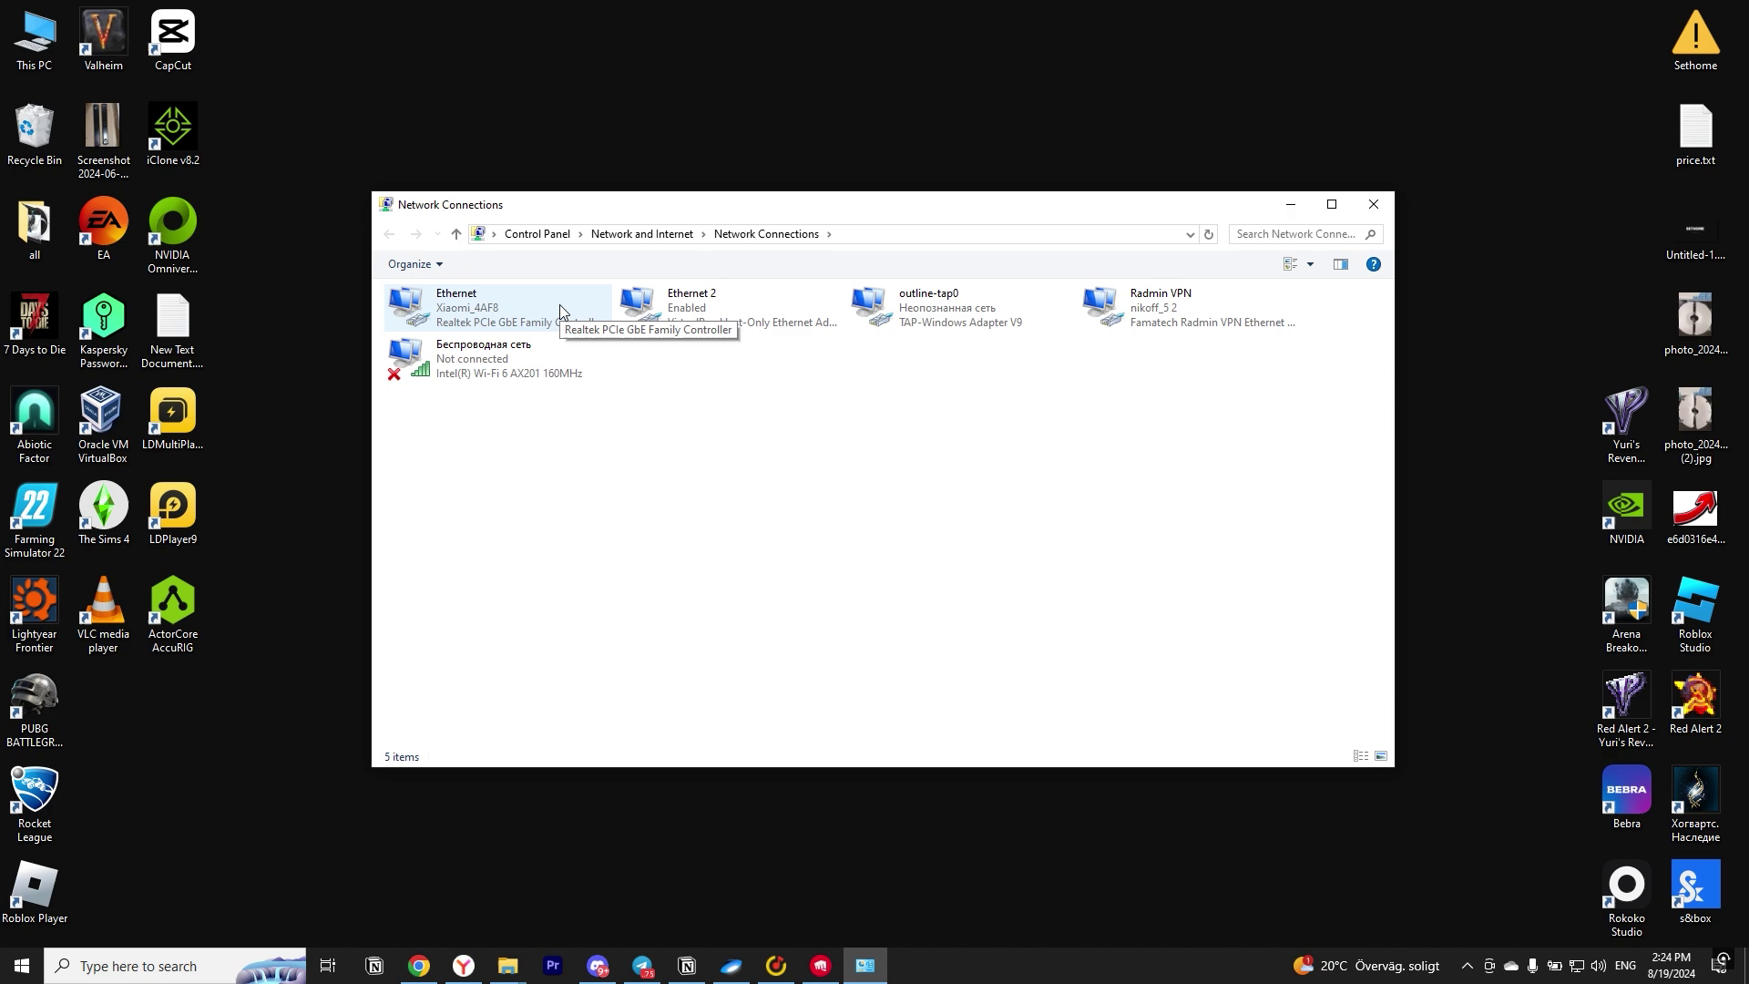
Set Ethernet's IPv4 DNS servers manually to 8.8.8.8 (preferred) and 8.8.4.4 (alternate)
right_click(561, 306)
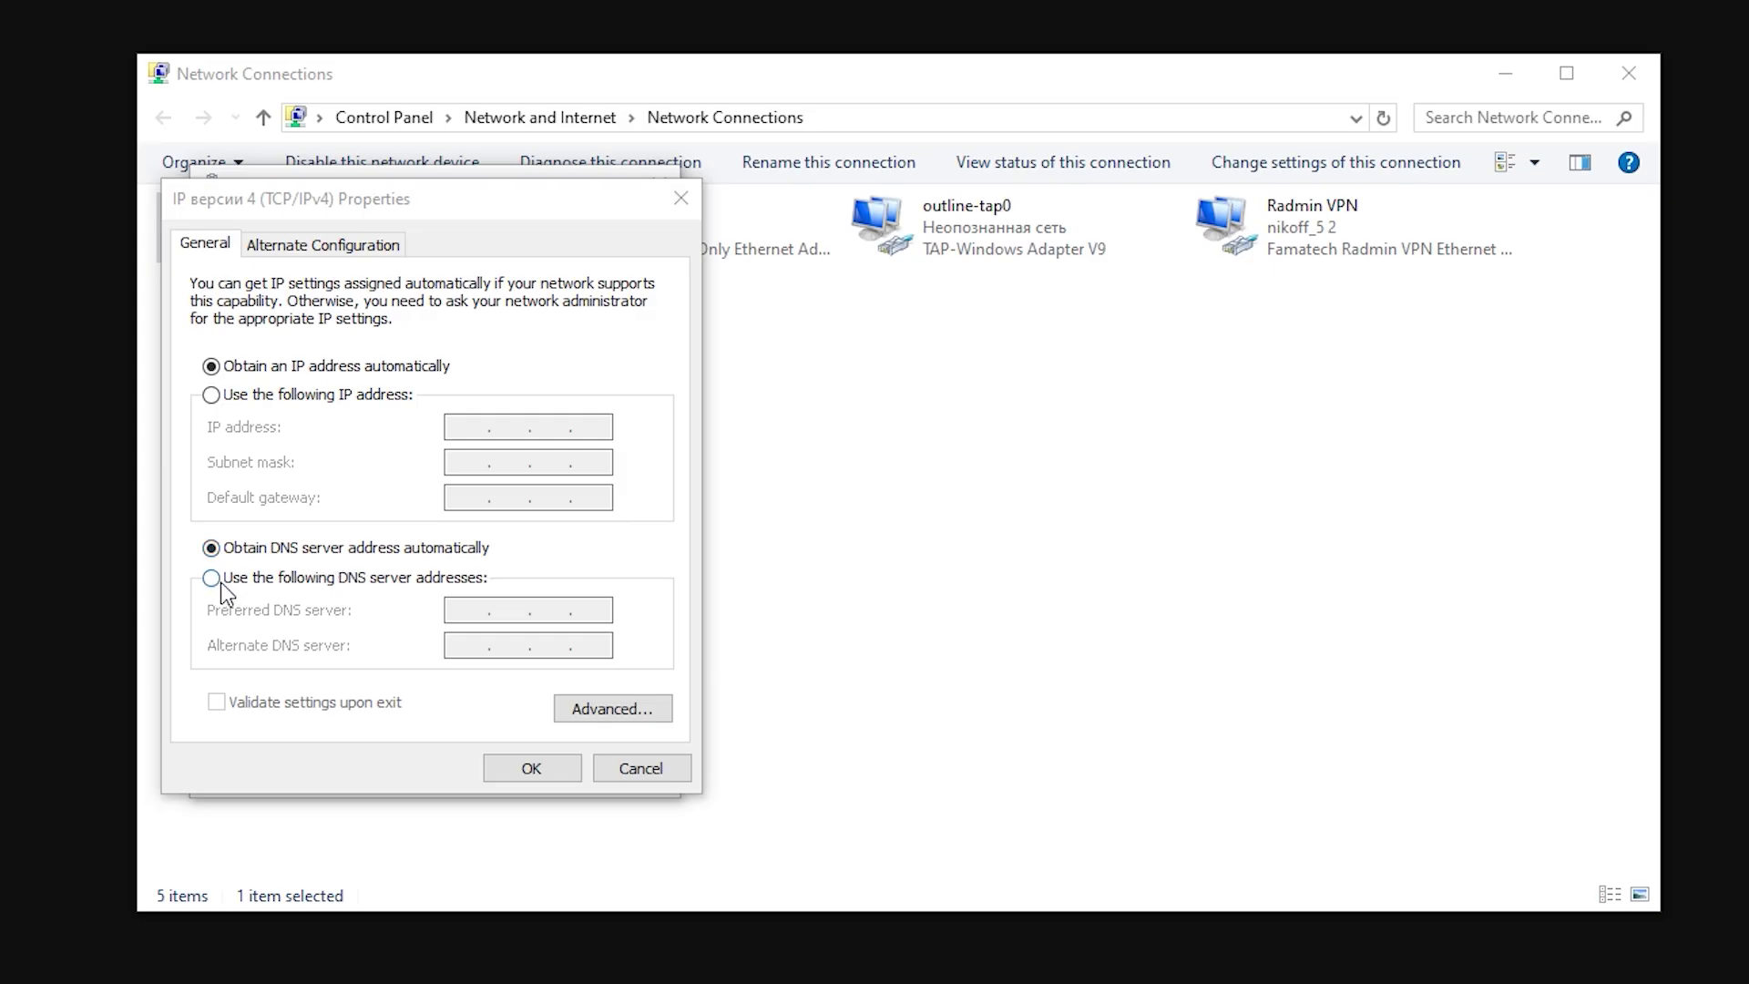
left_click(212, 579)
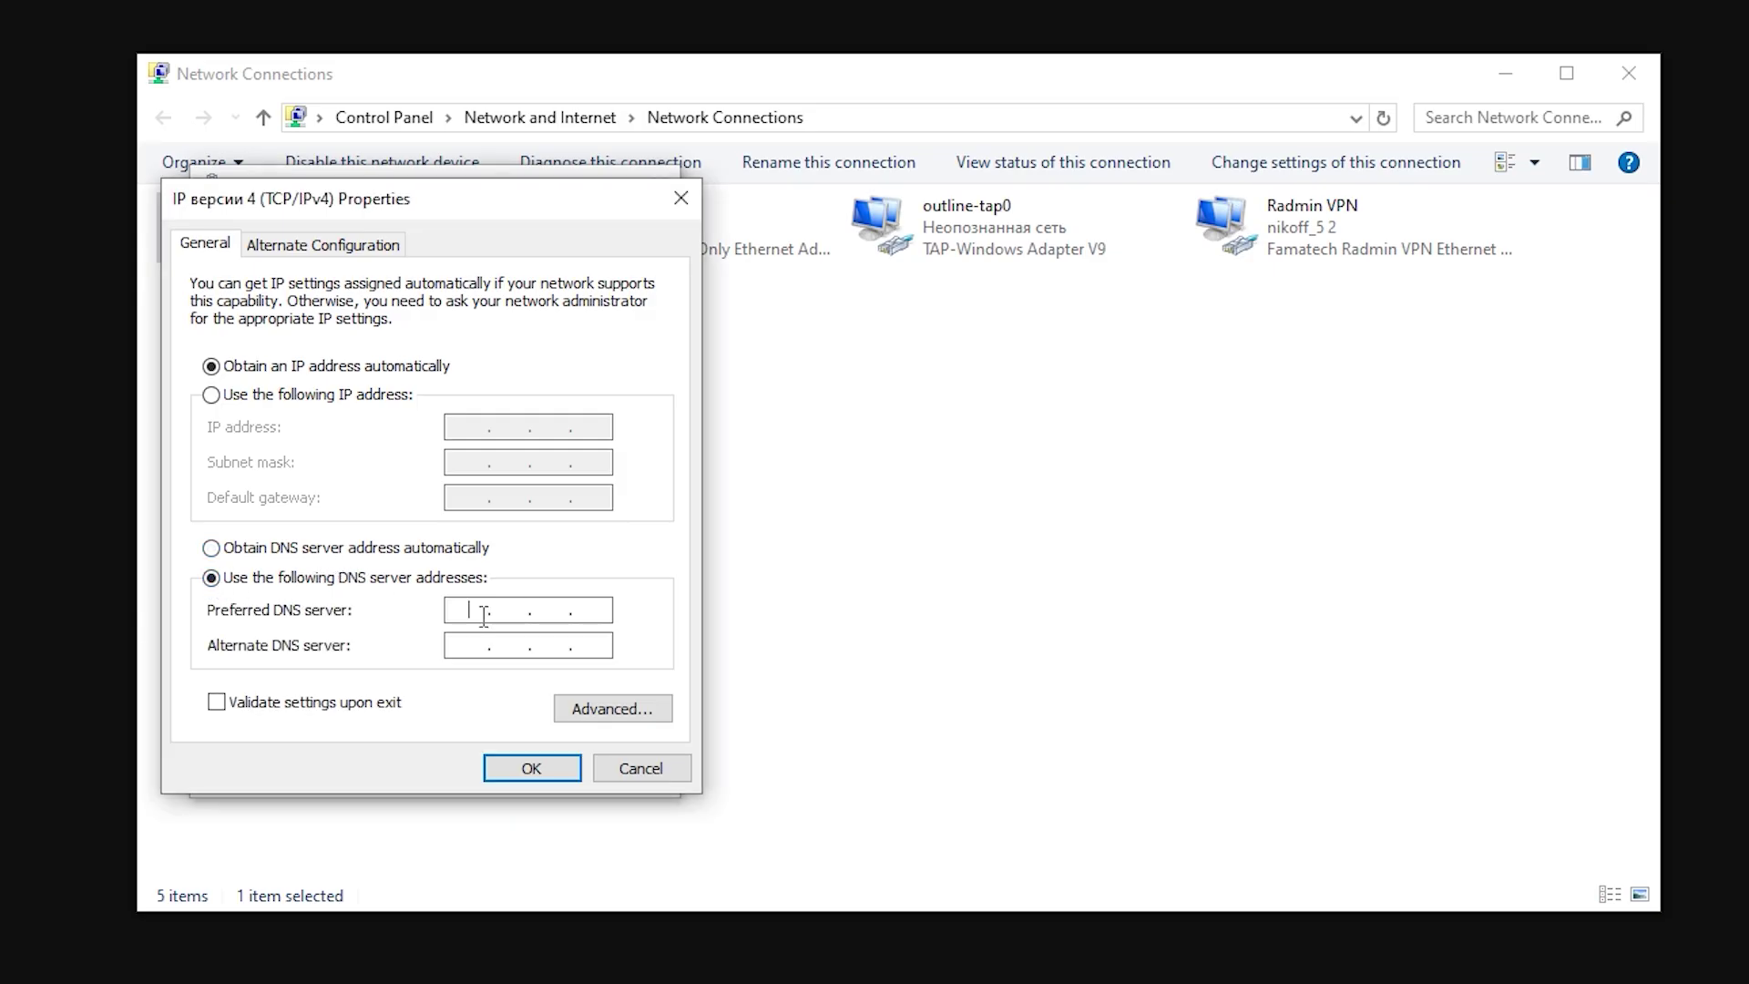
type("8.8.8.8")
key("Tab")
type("8.8")
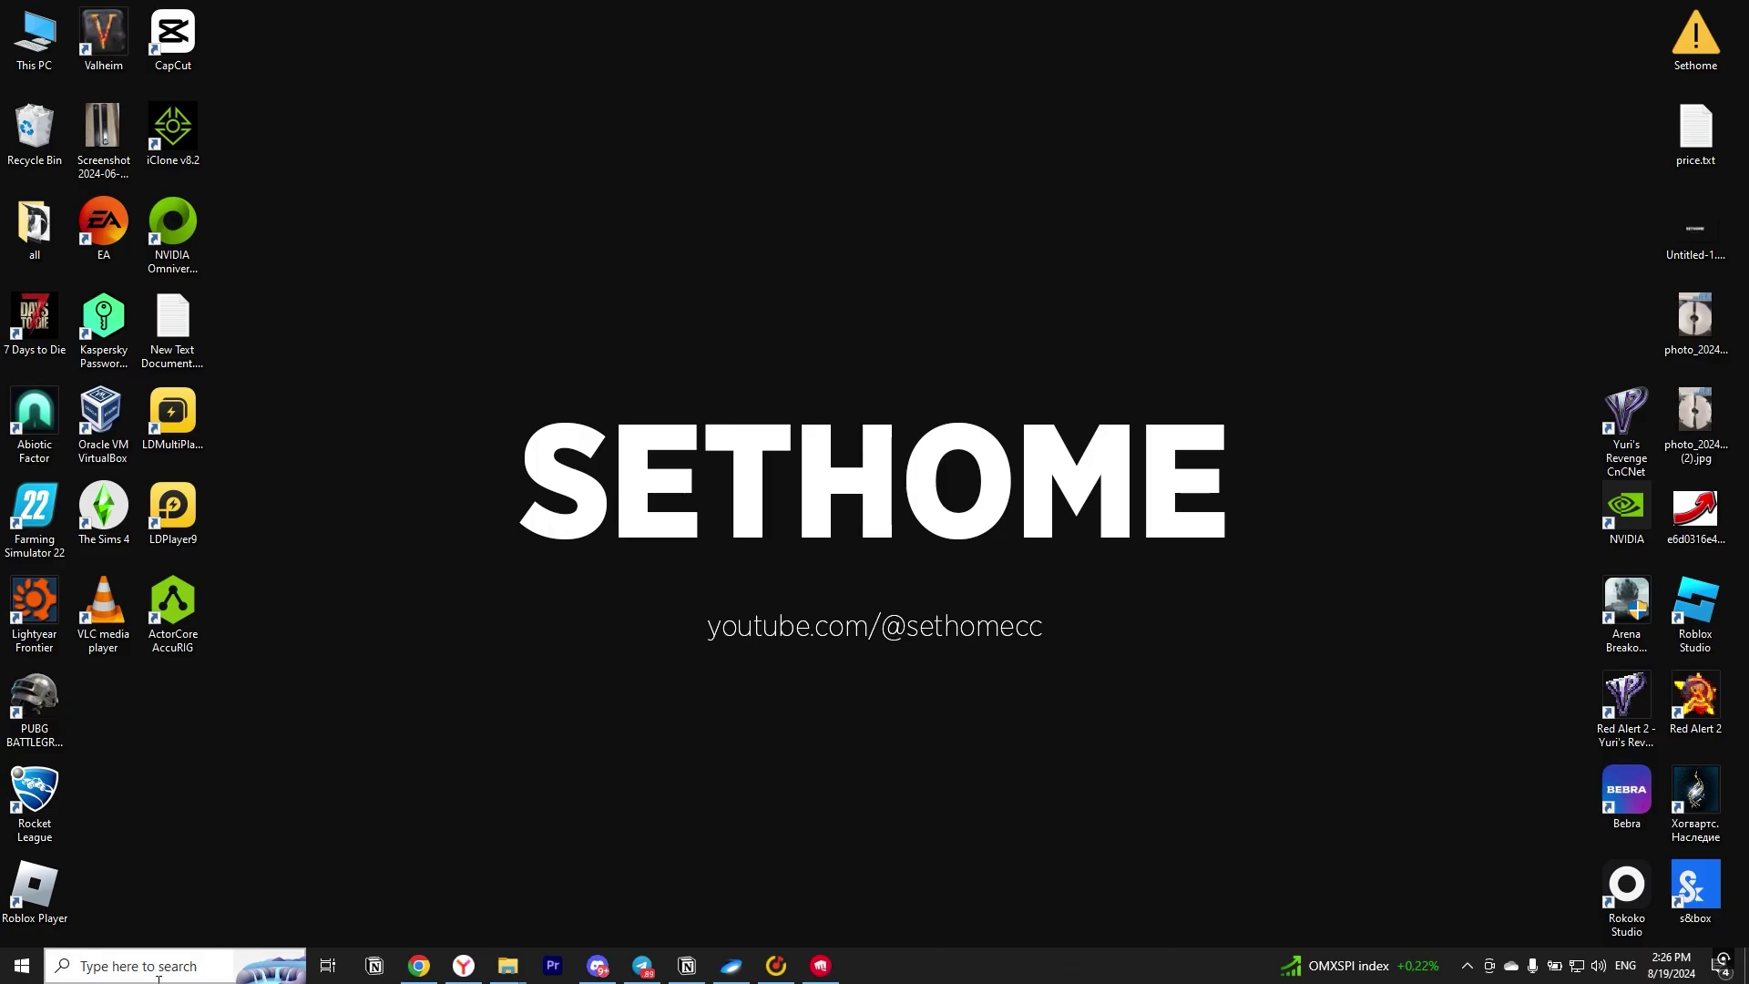
Find Command Prompt via Windows search and launch it as administrator
left_click(143, 967)
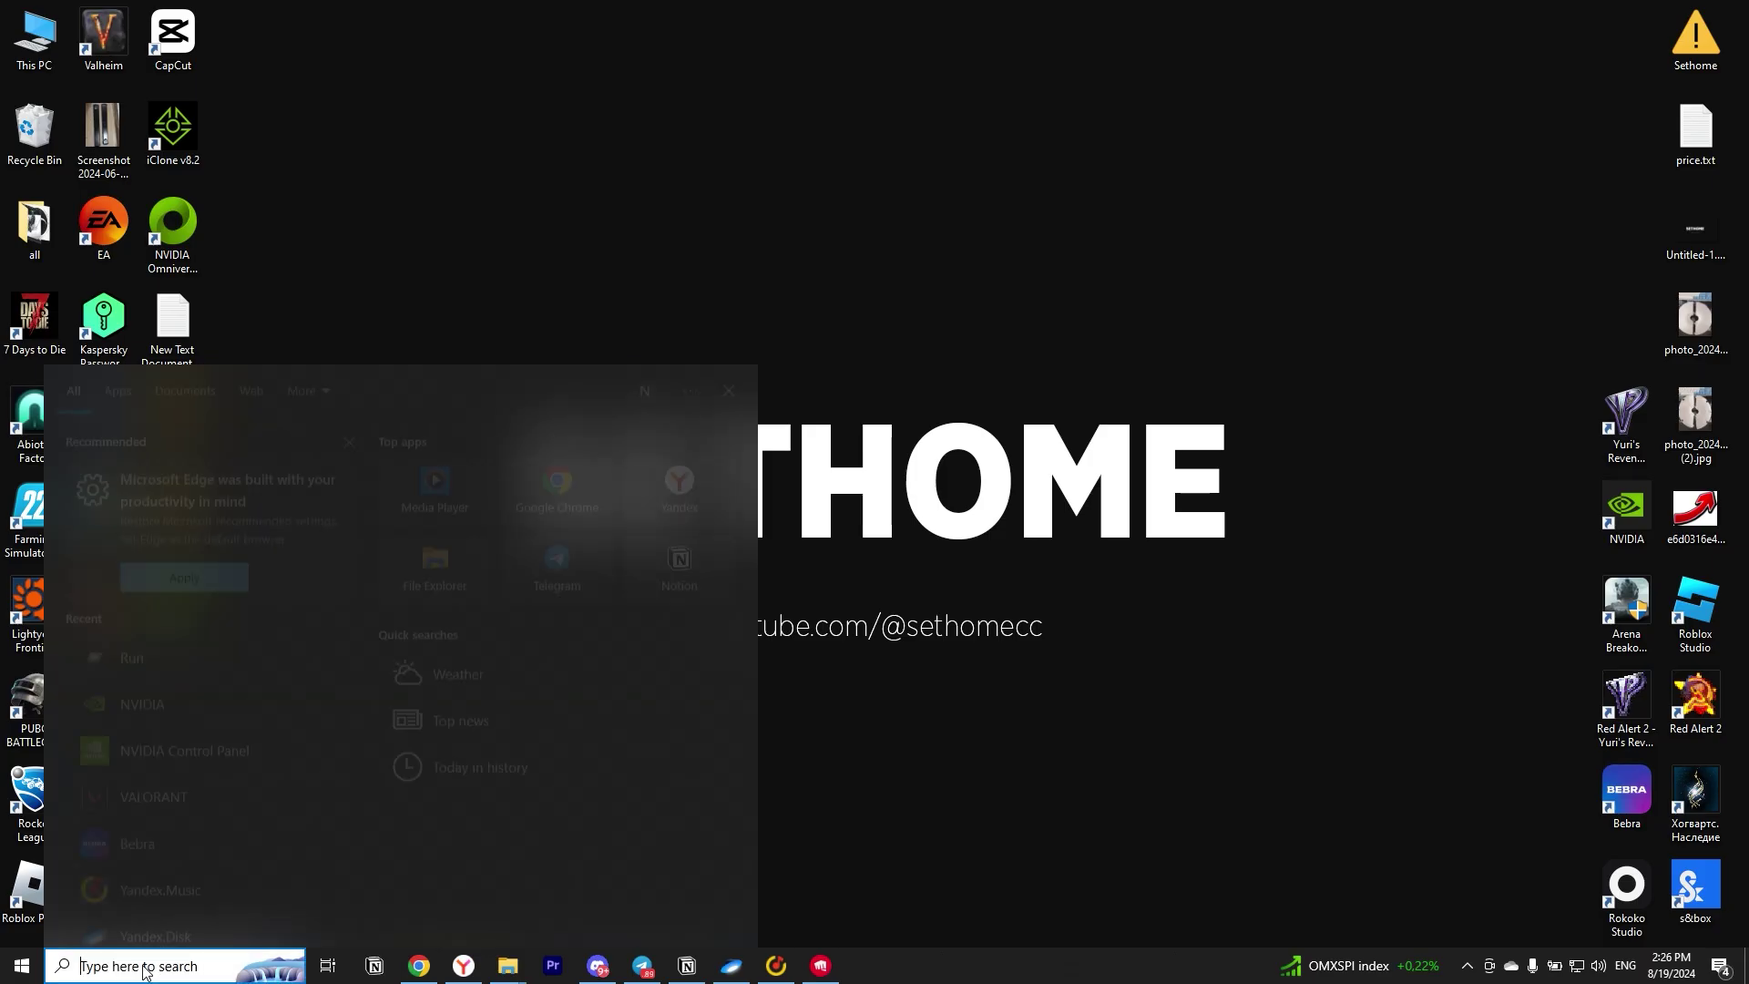
type("cmd")
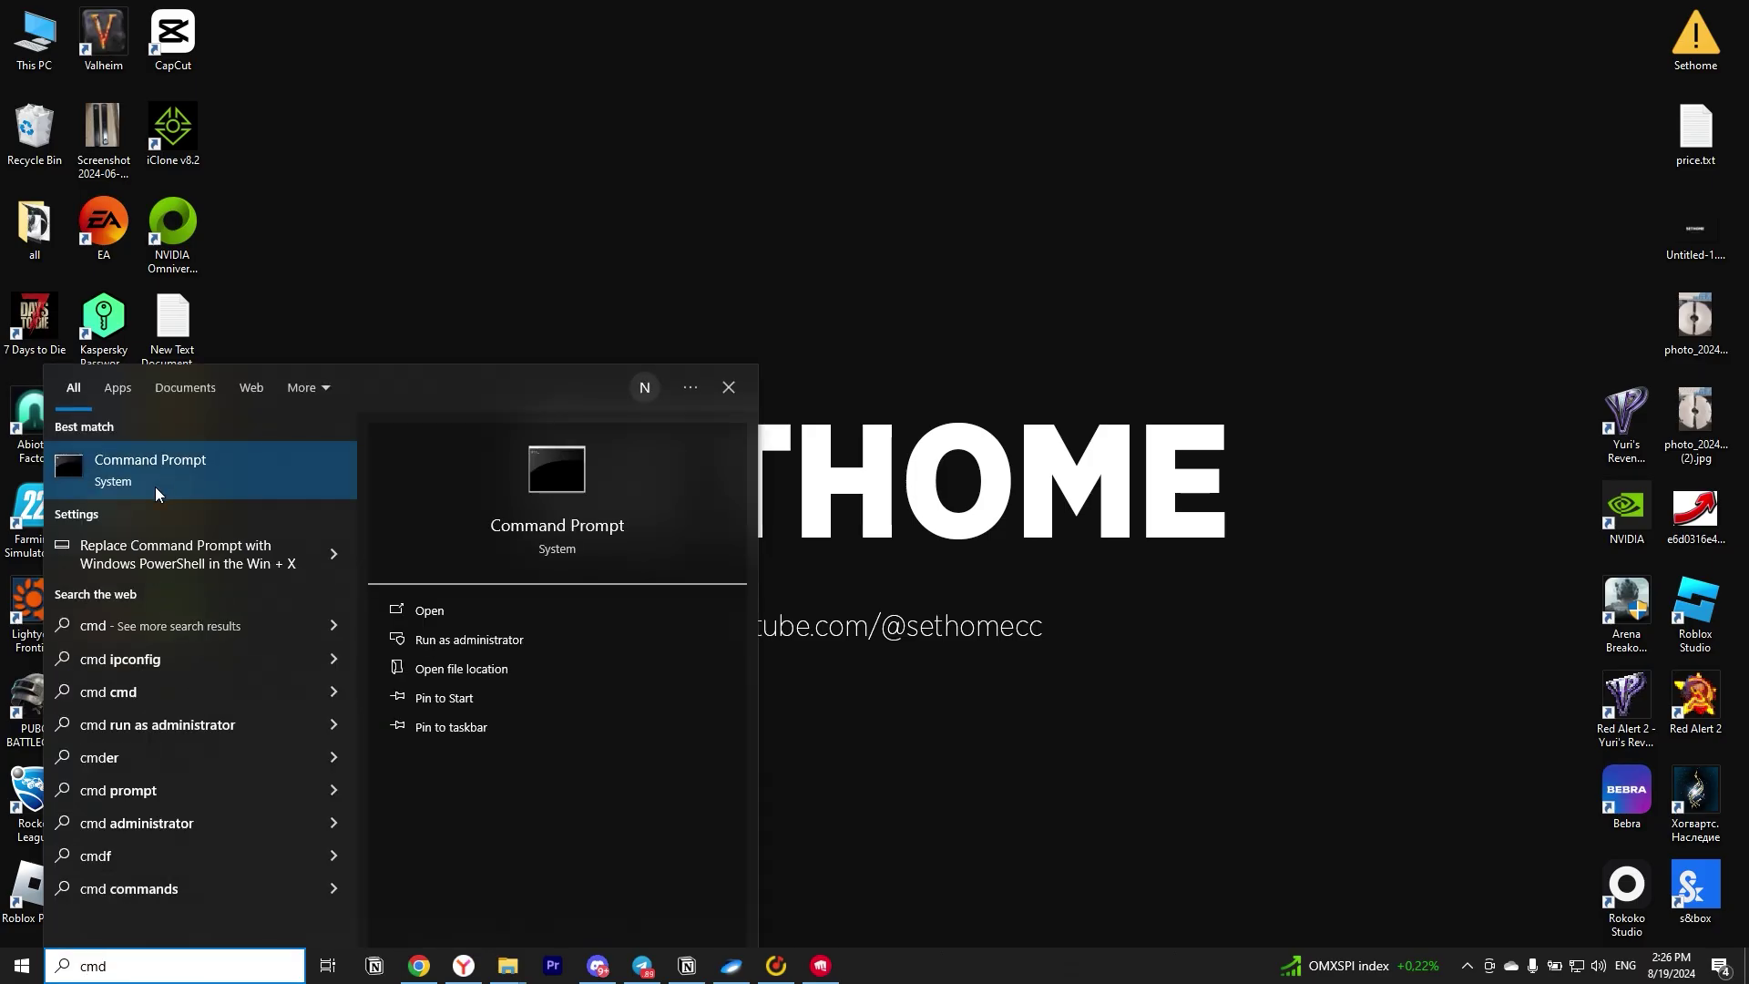
right_click(199, 459)
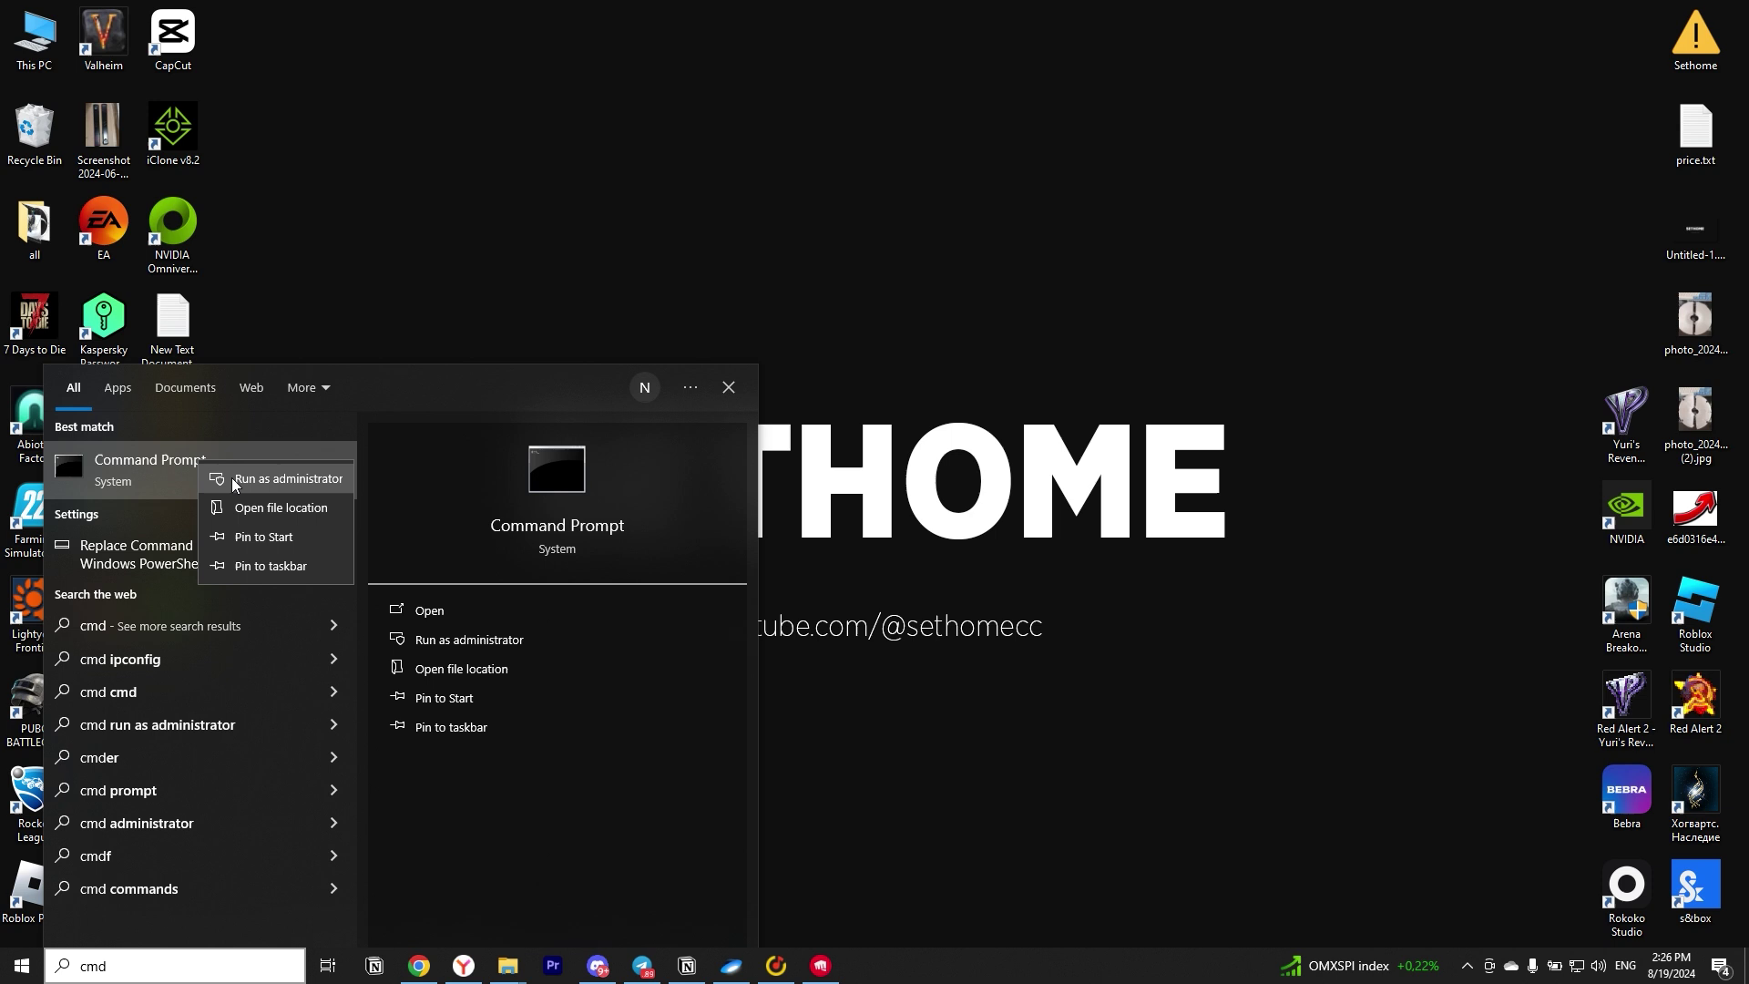
left_click(231, 478)
Enter 'sc delete vgk', then change the command to 'sc delete vgc'
type("sc dele")
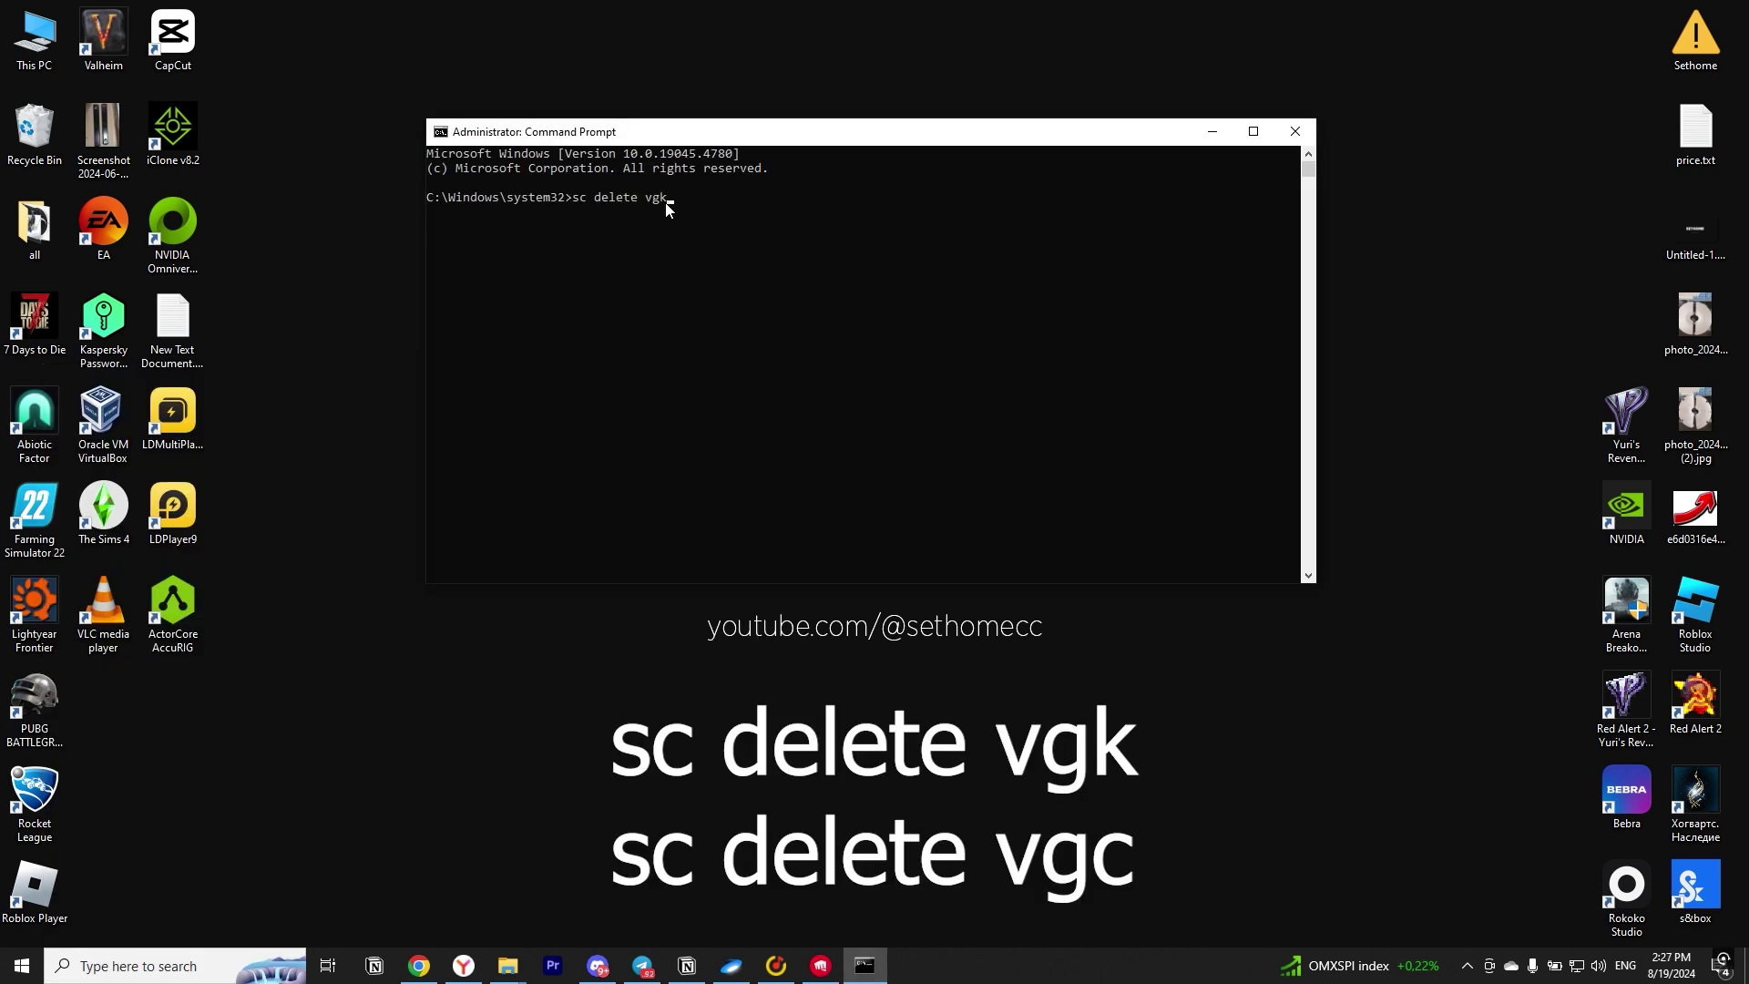
type("te vgk")
key("BackSpace")
key("BackSpace")
key("BackSpace")
type("vgc")
Select the 'vgc' text on the Command Prompt line
left_click_drag(689, 197, 617, 193)
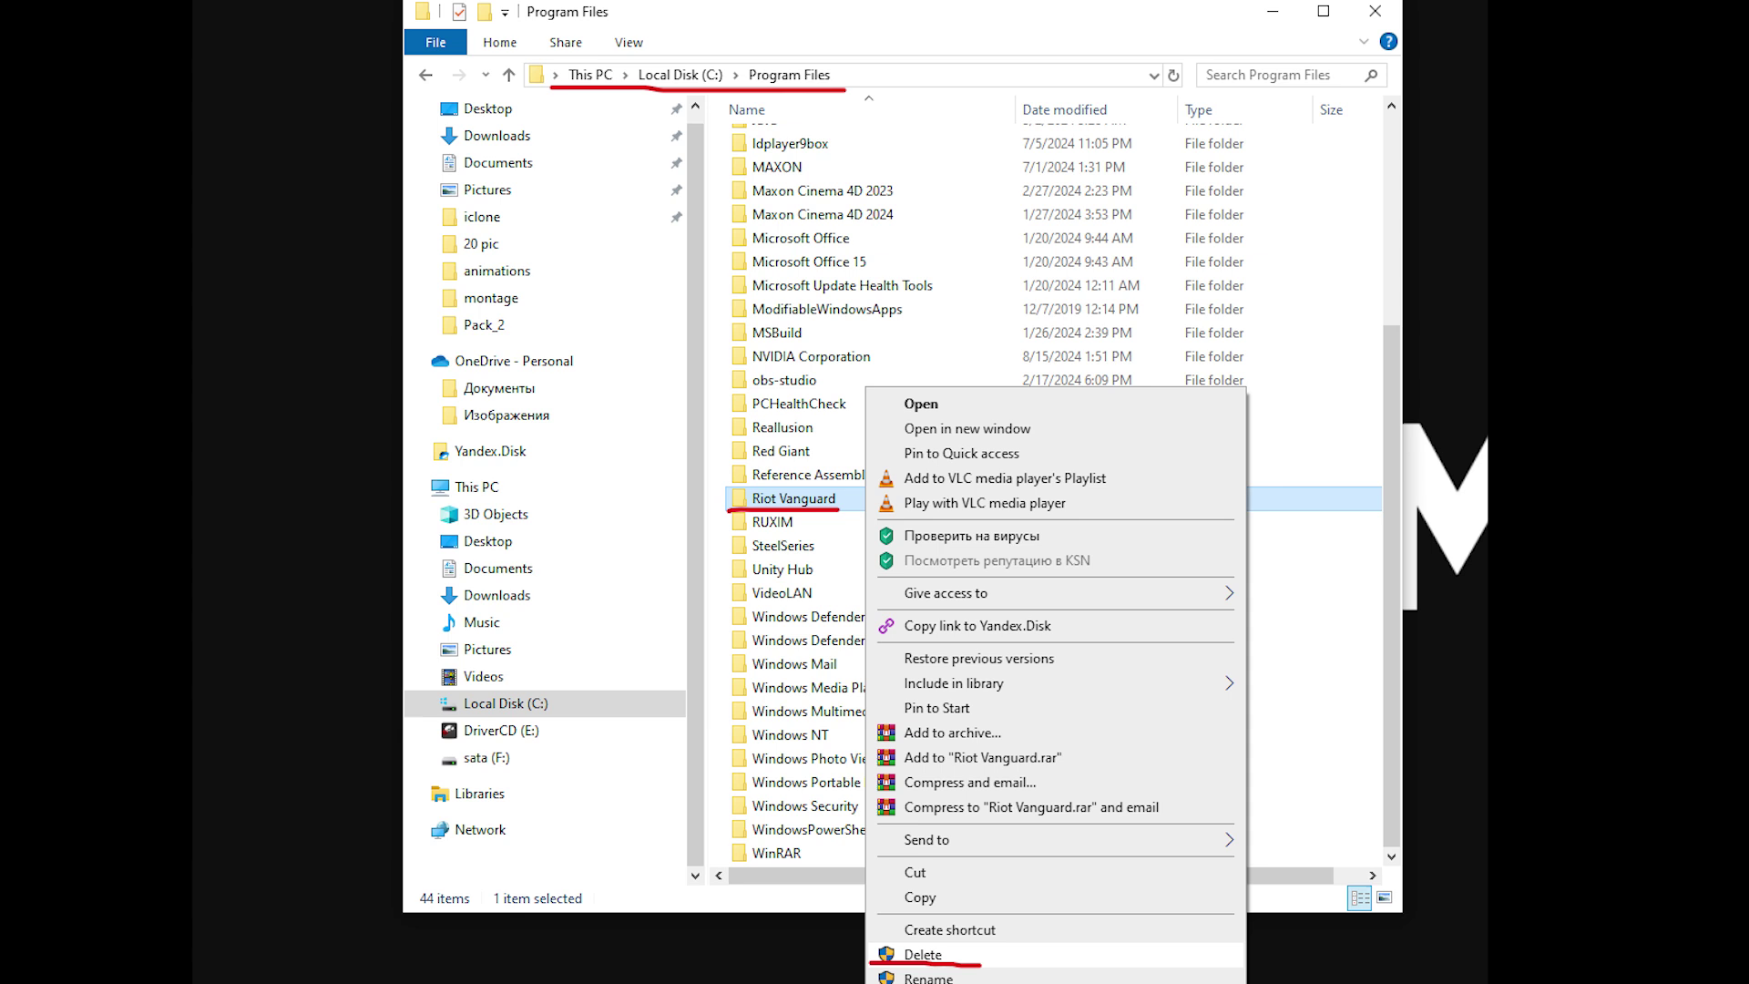